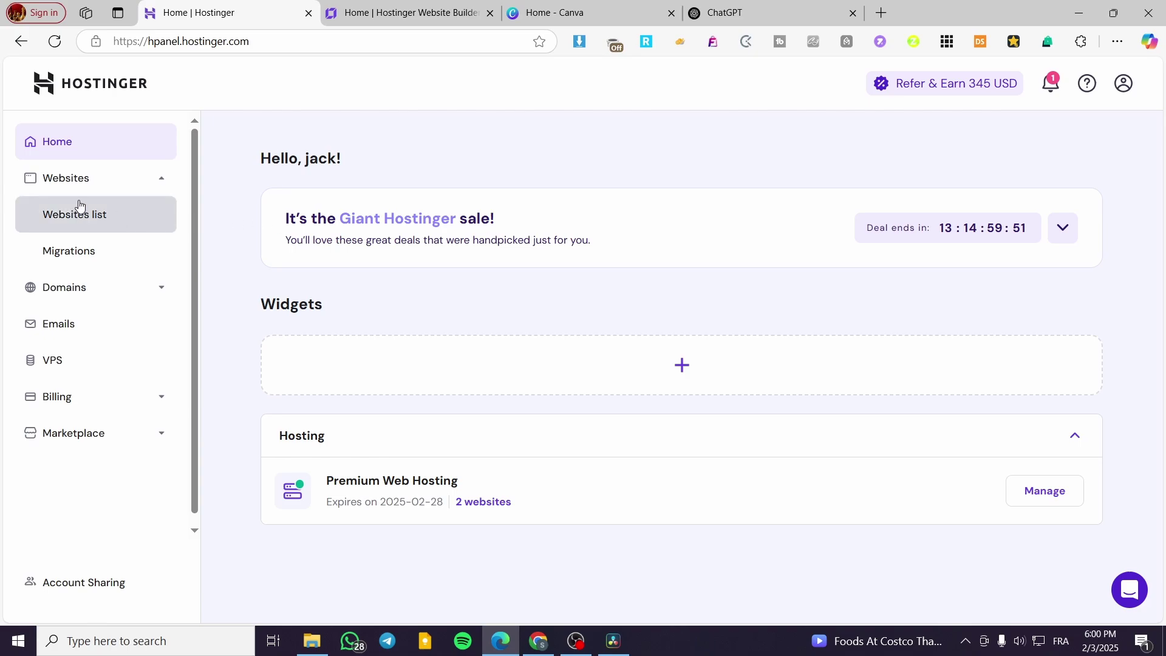
# Open the store manager for the jacksclothing.xyz site from the hPanel Websites list.
pyautogui.click(126, 177)
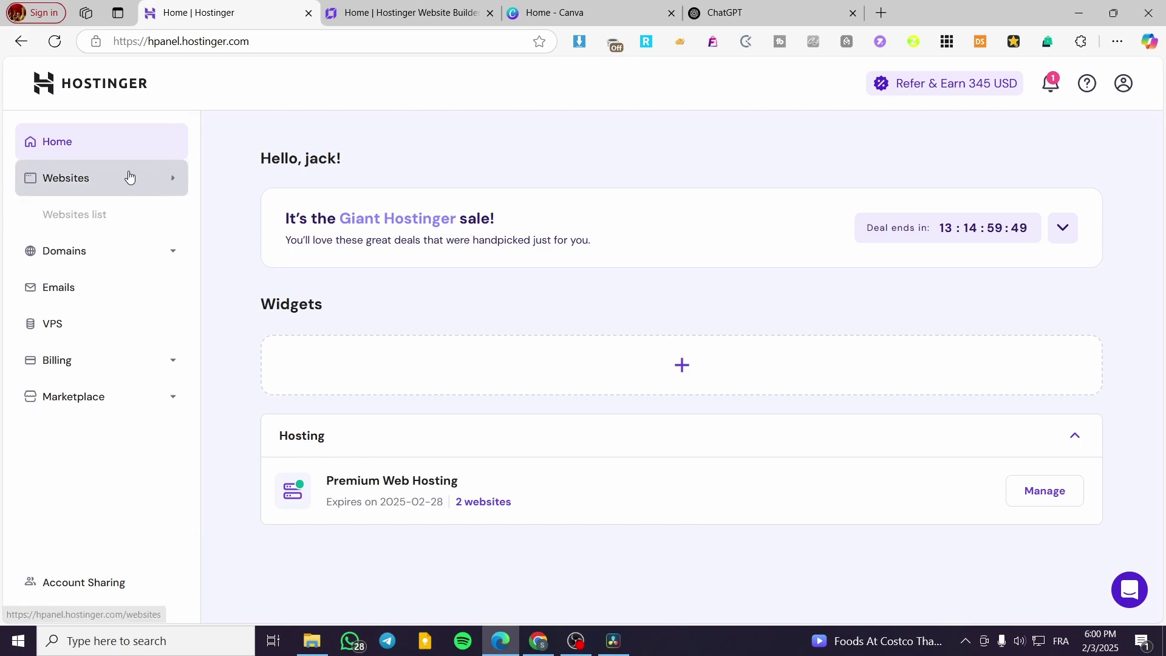
pyautogui.click(77, 186)
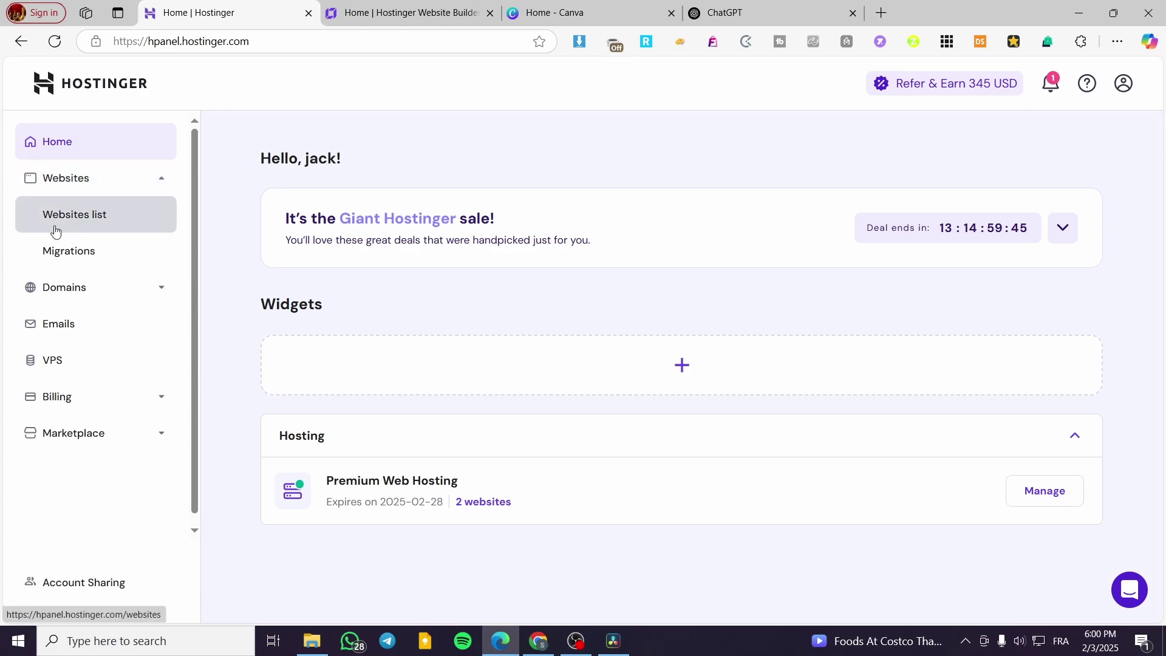
pyautogui.click(107, 222)
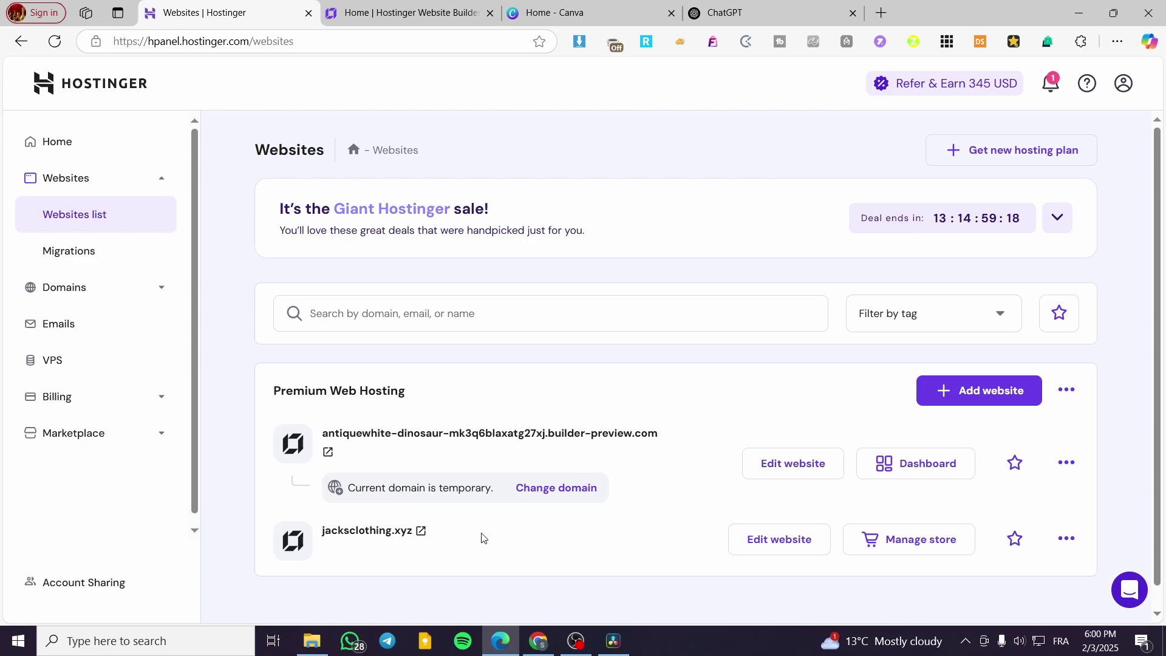
pyautogui.click(940, 551)
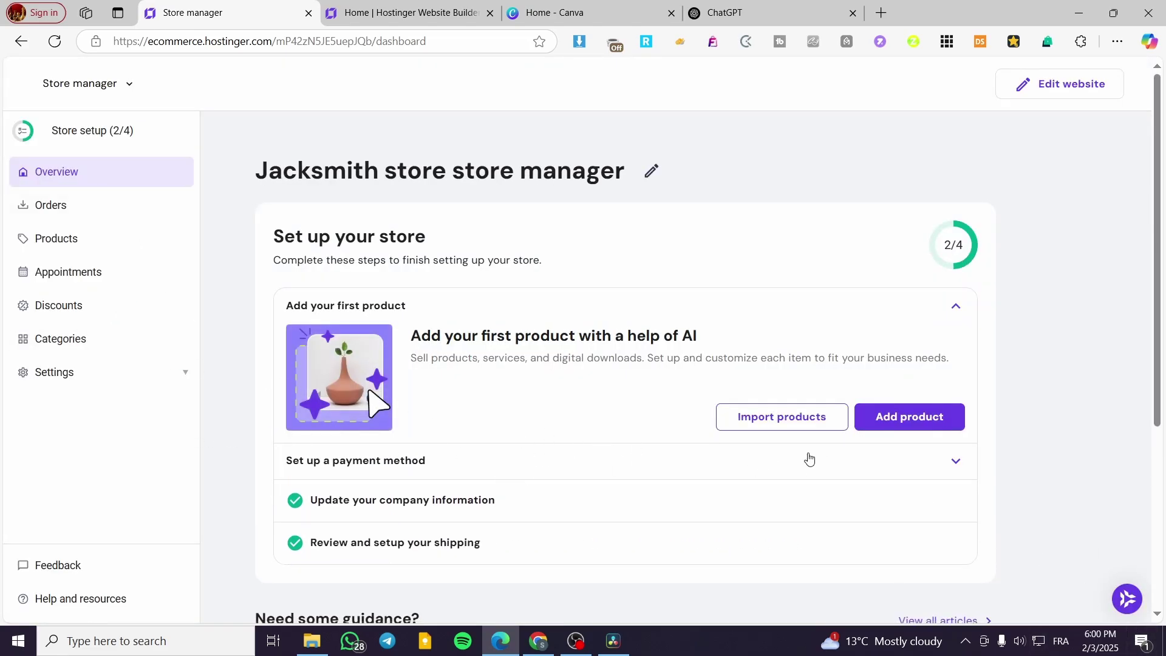
pyautogui.click(407, 12)
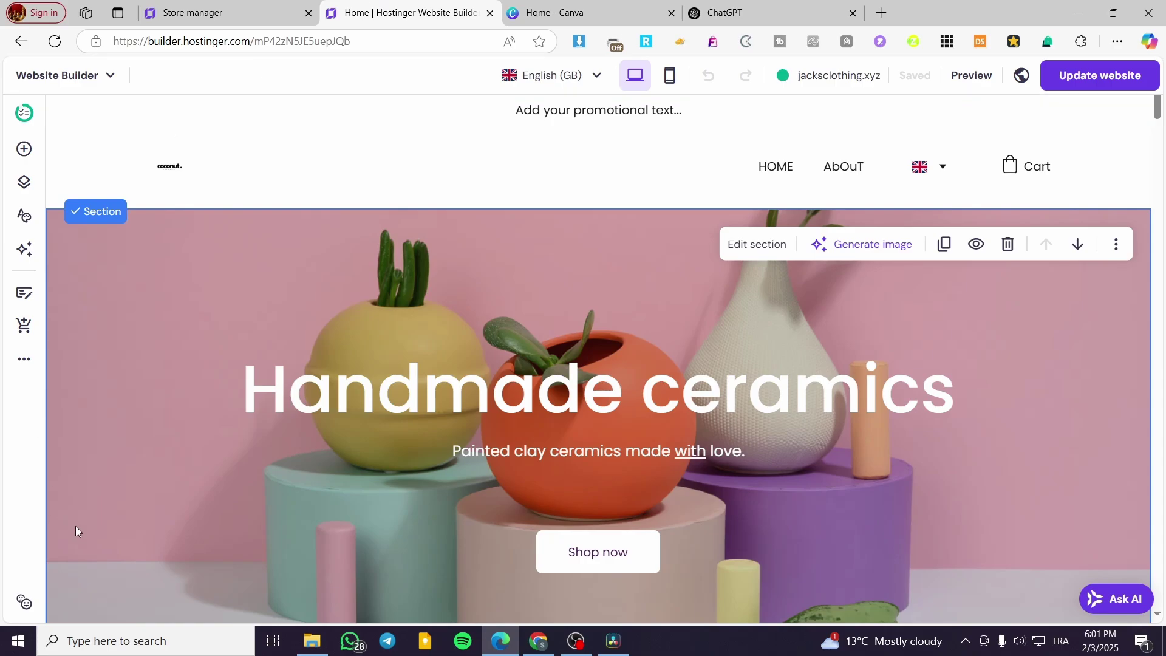
pyautogui.scroll(-10, 1103, 449)
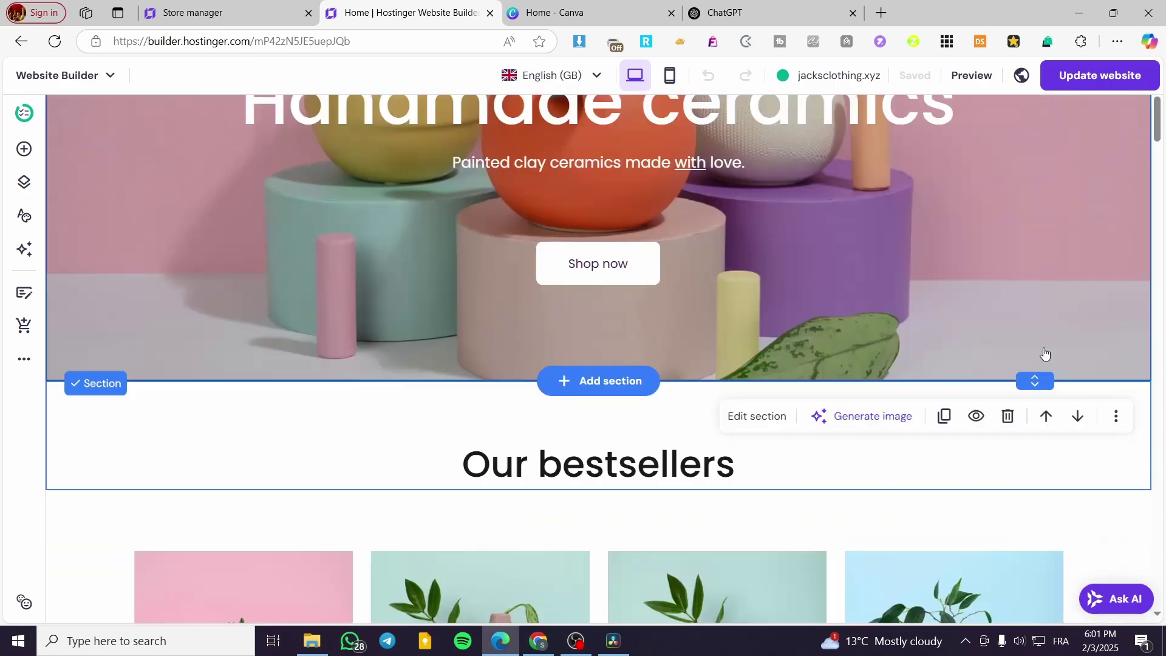
pyautogui.scroll(10, 1043, 167)
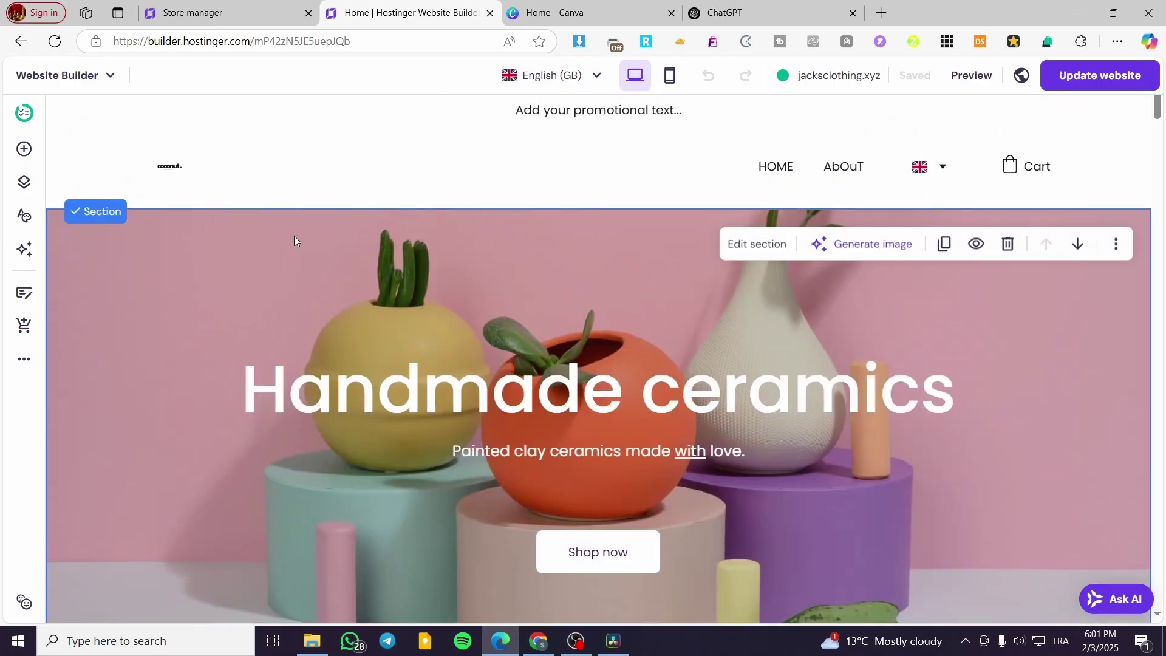
pyautogui.click(23, 326)
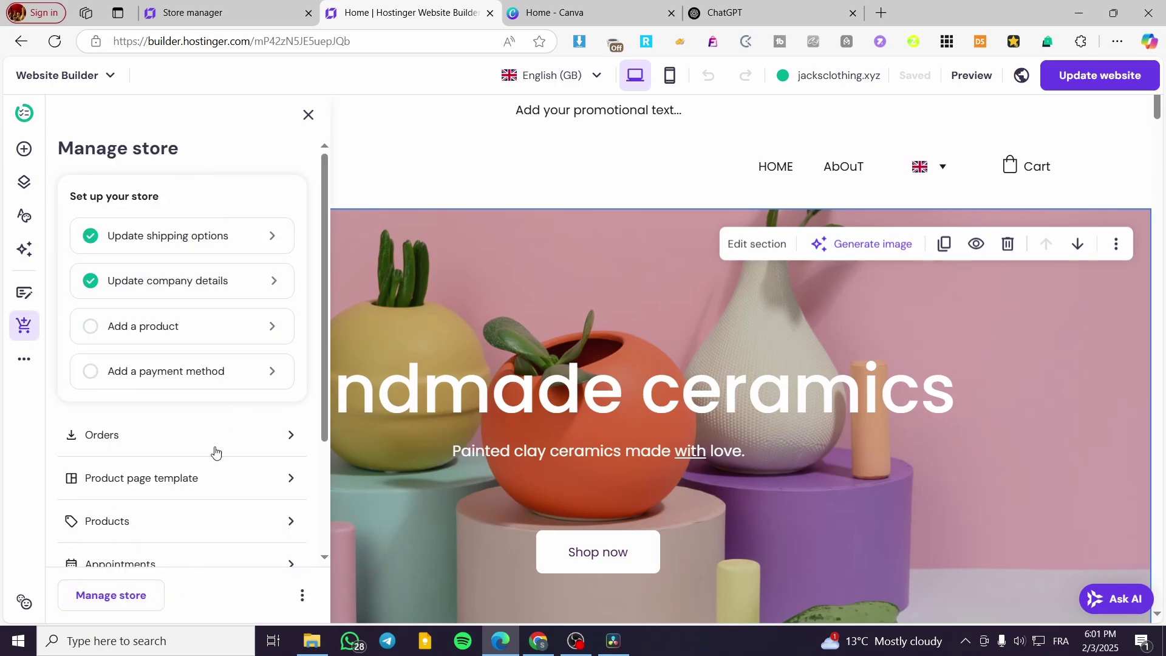
pyautogui.scroll(-2, 245, 469)
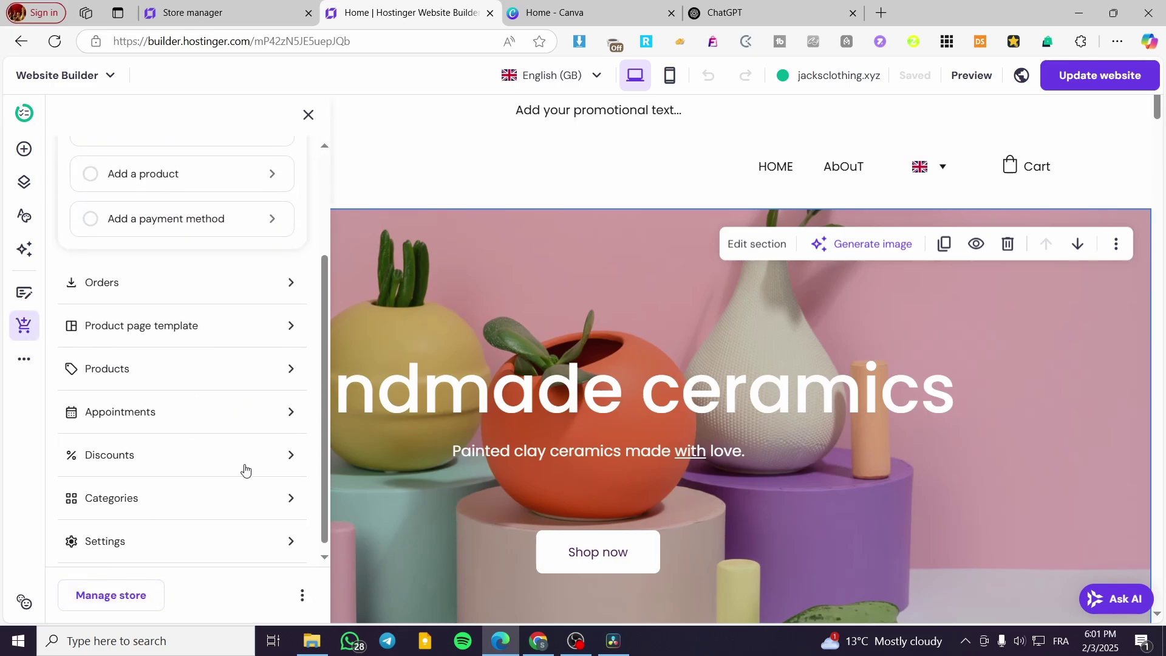
pyautogui.click(307, 115)
pyautogui.click(219, 13)
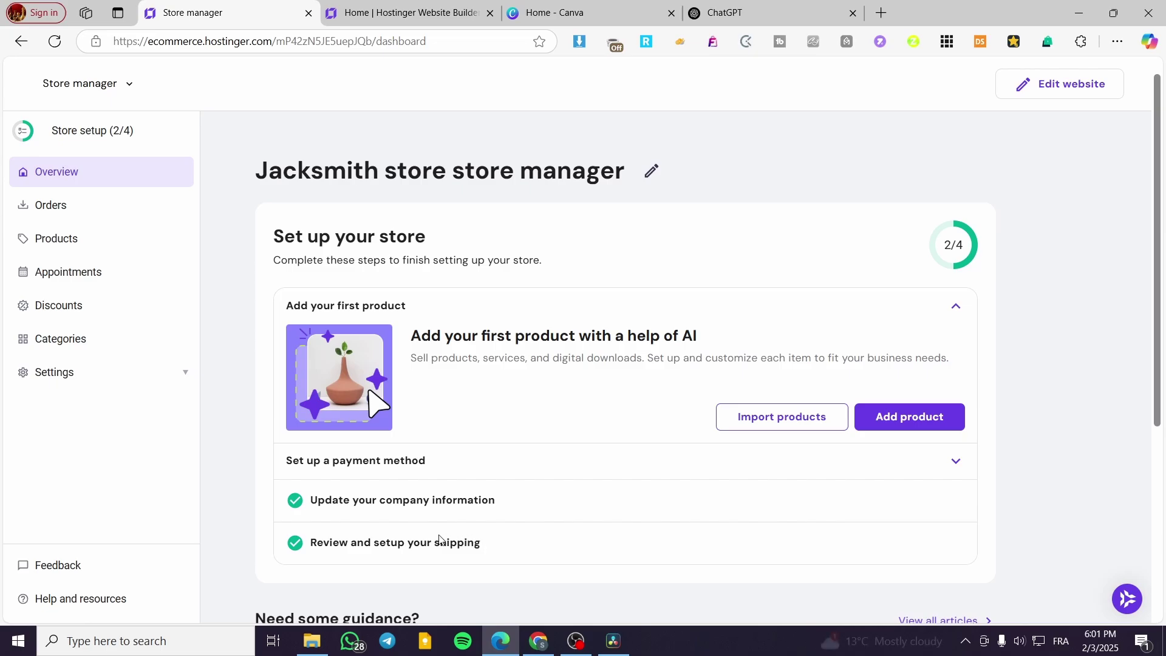
# Collapse the 'Set up a payment method' and 'Add your first product' checklist rows.
pyautogui.click(365, 470)
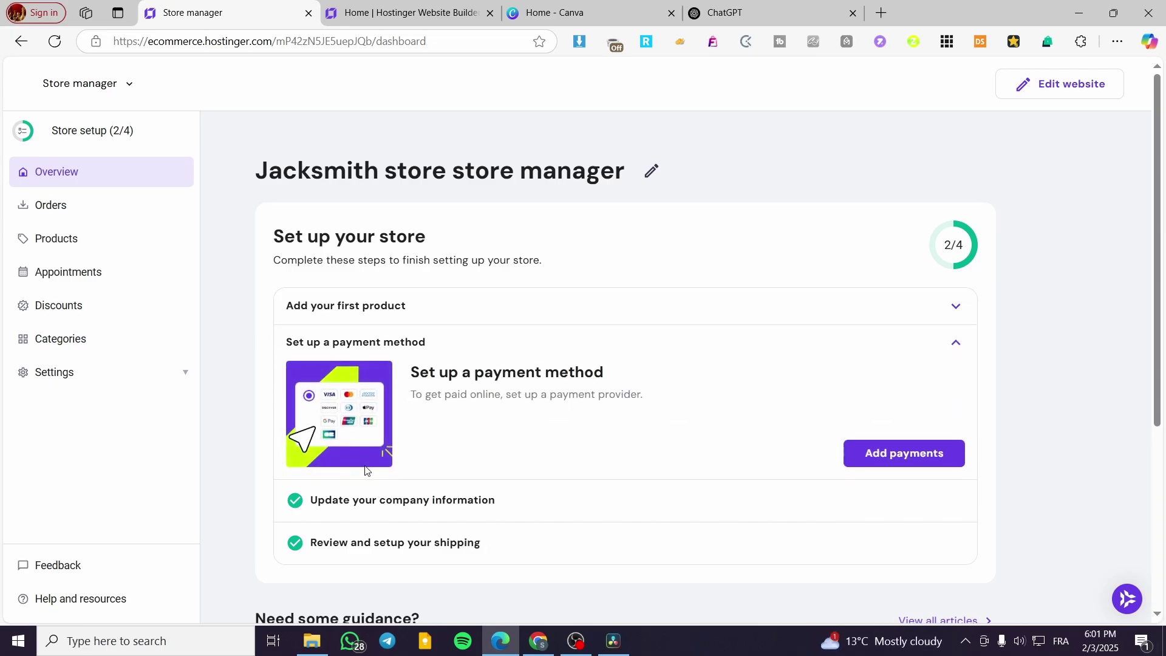
pyautogui.click(428, 341)
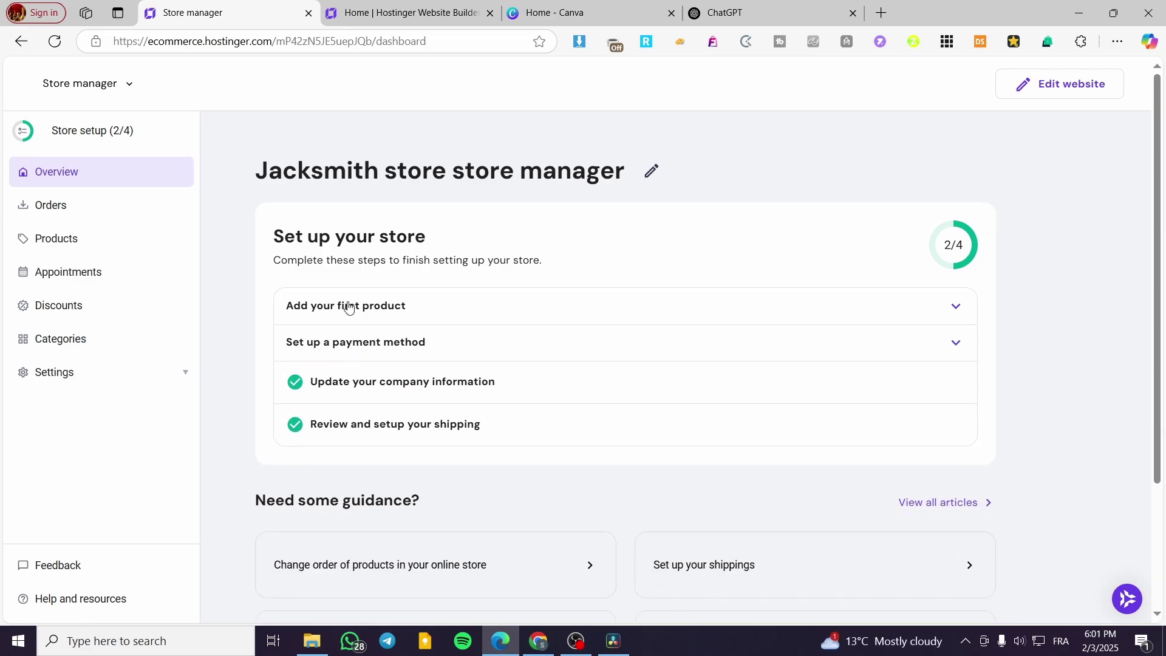
pyautogui.click(349, 306)
pyautogui.click(377, 306)
pyautogui.moveTo(996, 211); pyautogui.dragTo(371, 473)
pyautogui.click(371, 472)
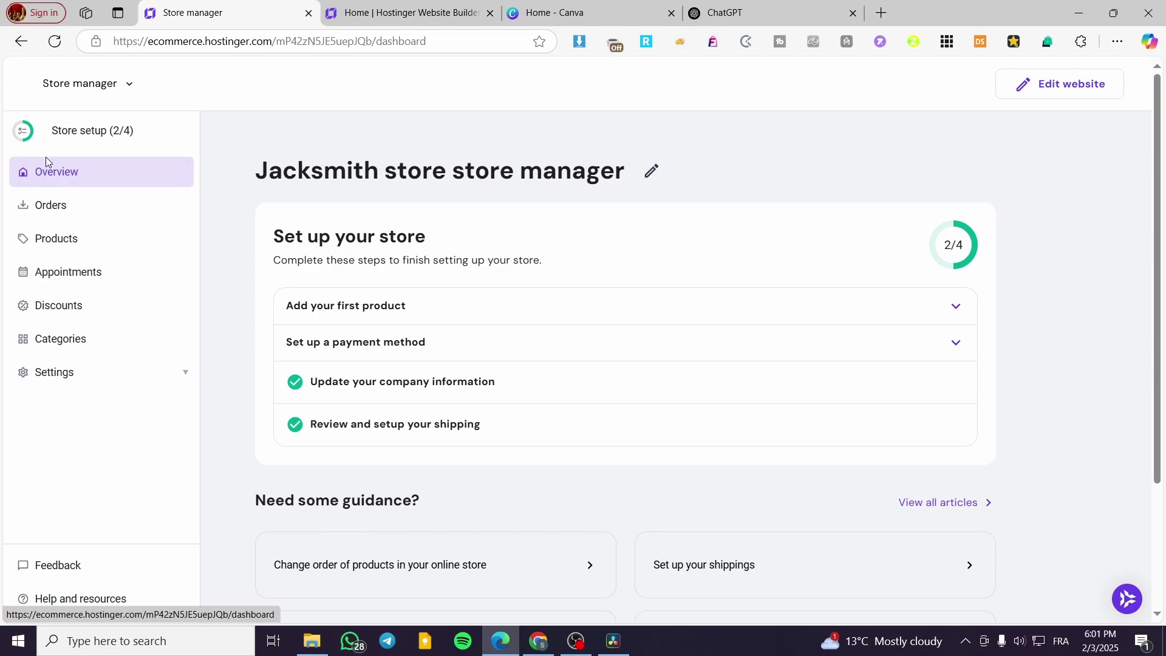
# Browse the Products page's 9 in-stock items, including the $79.99 'Balance' and 'Wave' vases.
pyautogui.click(53, 245)
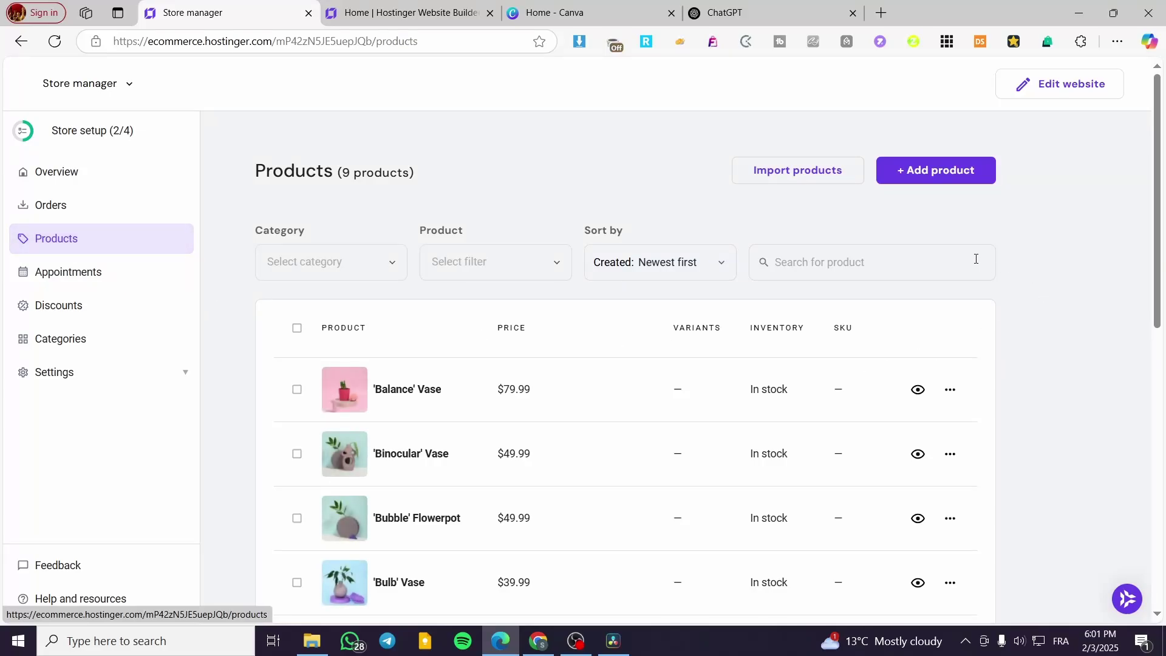
pyautogui.scroll(-1, 850, 261)
pyautogui.scroll(-2, 607, 334)
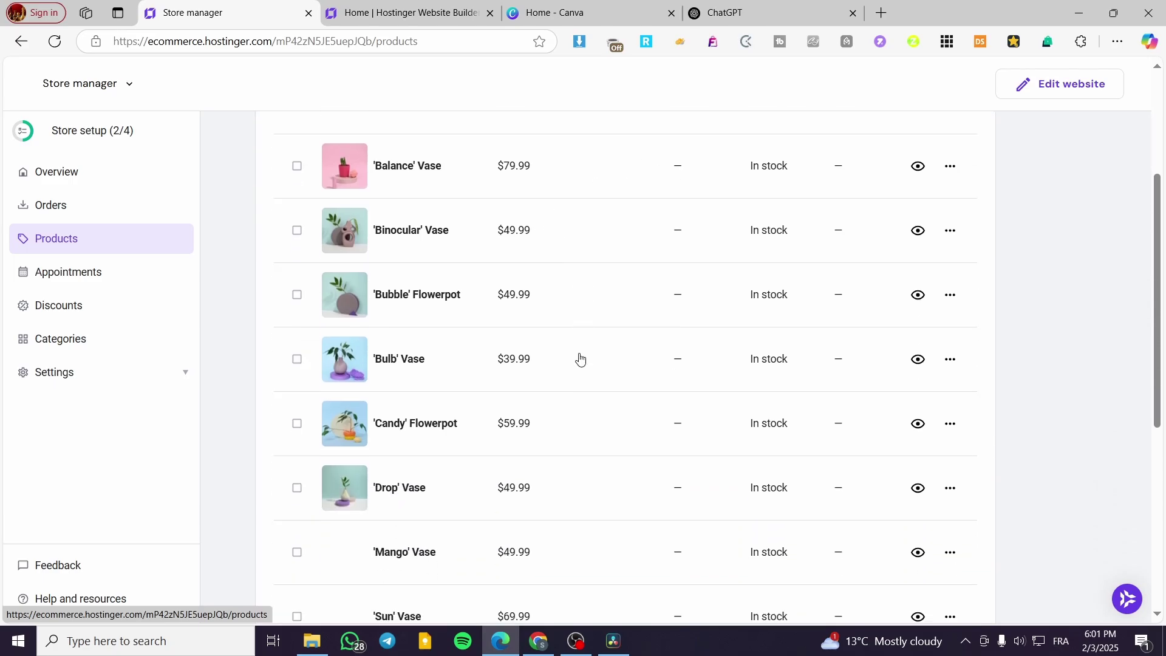
pyautogui.scroll(-1, 556, 356)
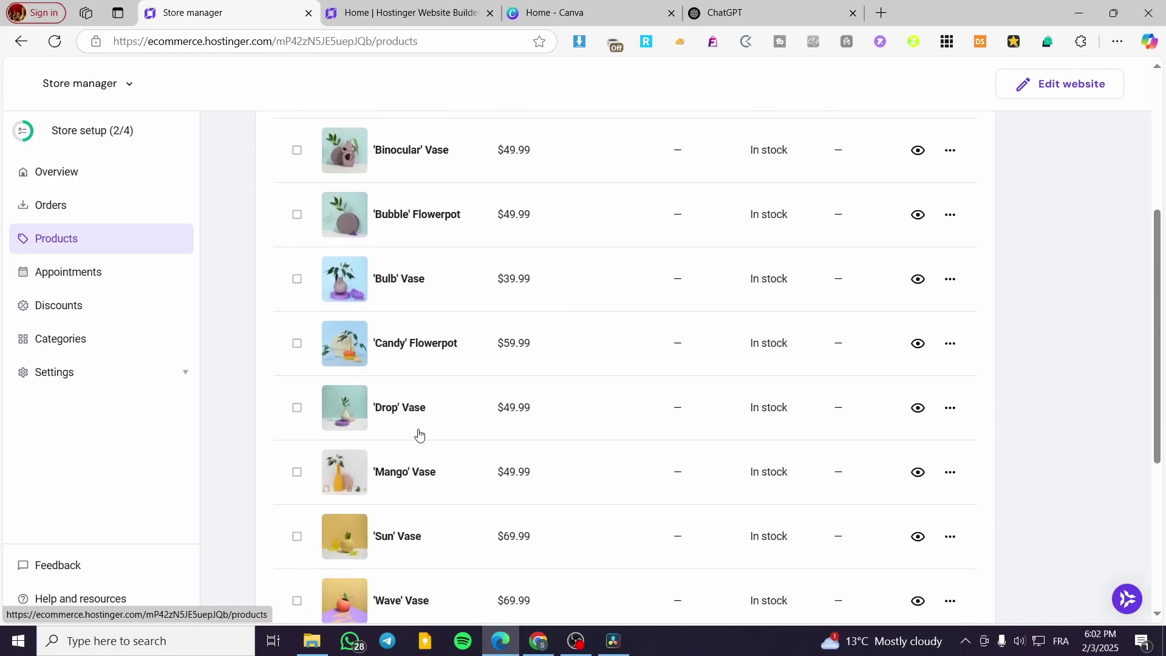
pyautogui.scroll(-3, 491, 494)
pyautogui.scroll(3, 564, 531)
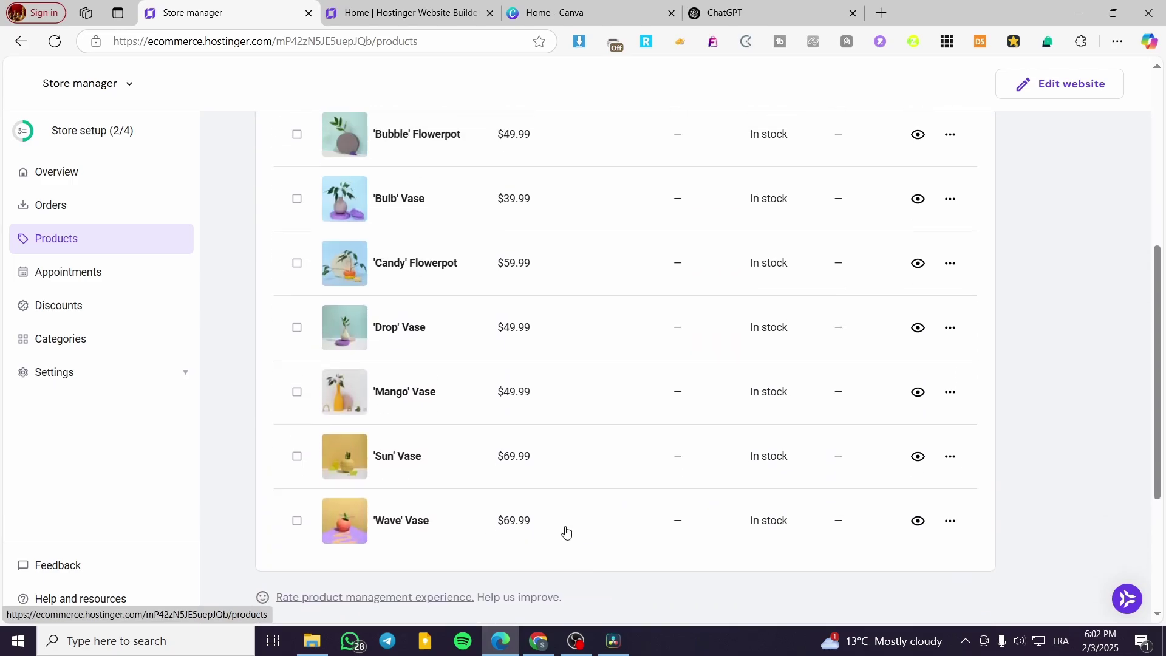
pyautogui.scroll(5, 740, 534)
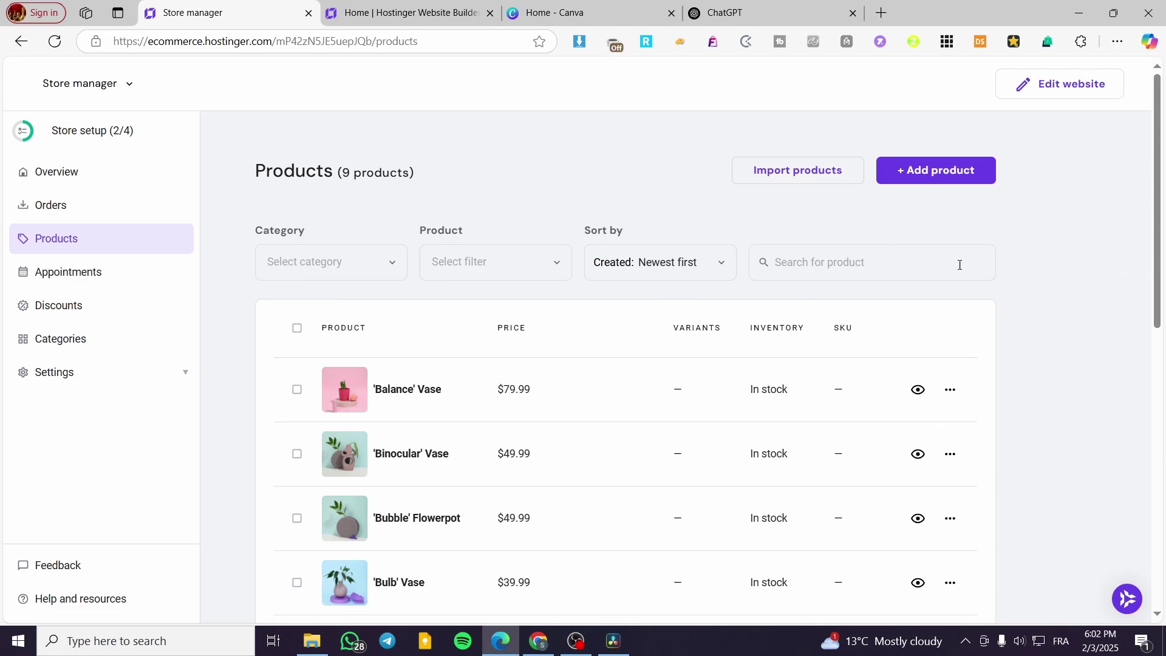
pyautogui.scroll(-7, 971, 399)
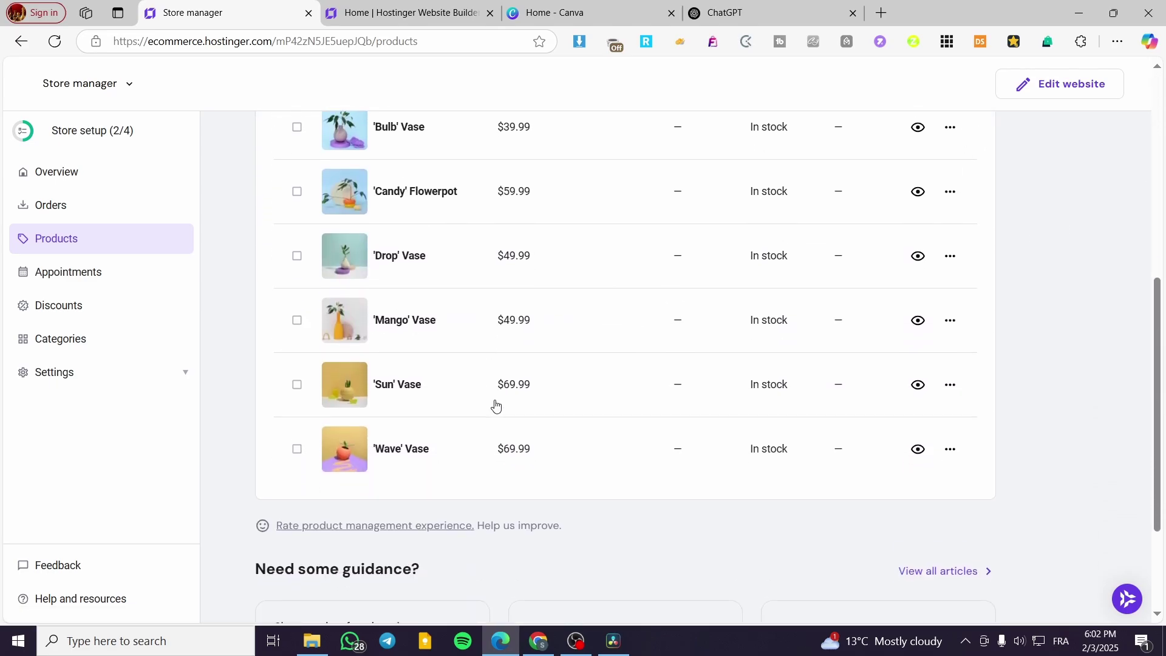
pyautogui.scroll(6, 668, 462)
pyautogui.scroll(1, 839, 525)
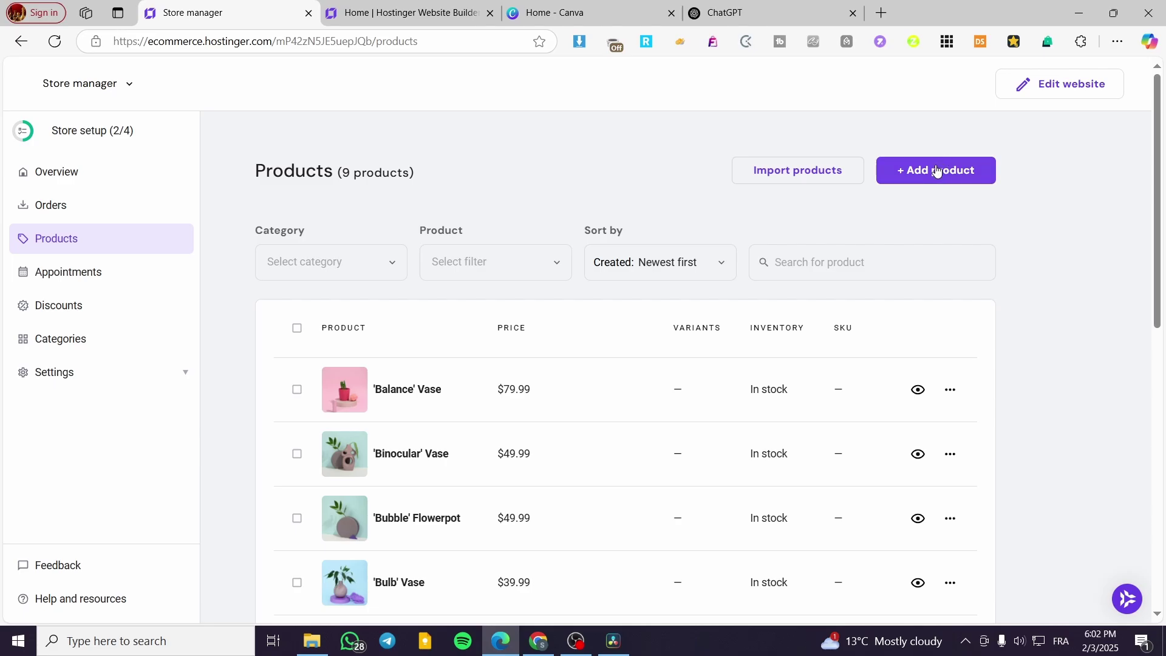
# Close the Import products dialog unused and start adding a new product instead.
pyautogui.click(789, 168)
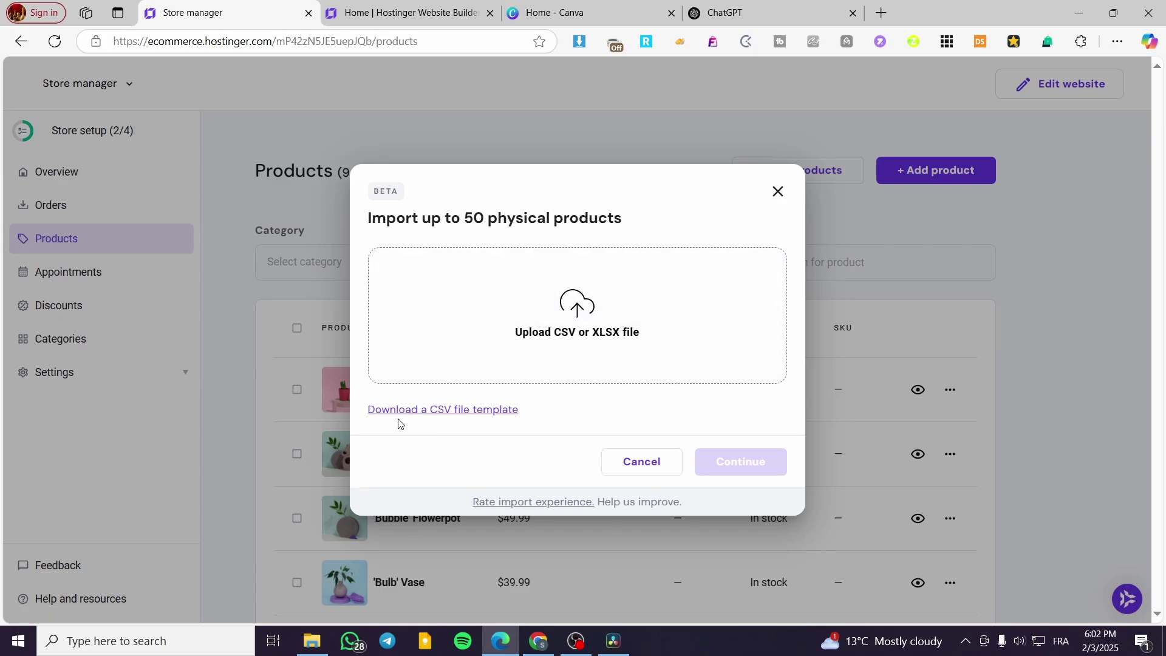
pyautogui.click(777, 193)
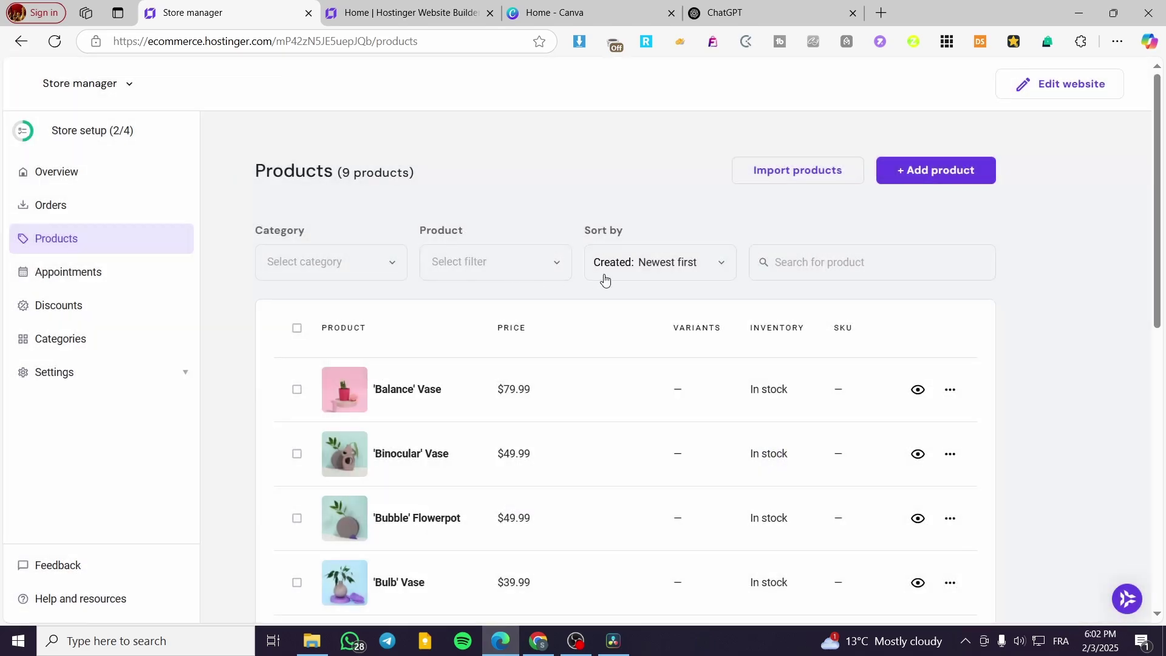
pyautogui.click(943, 175)
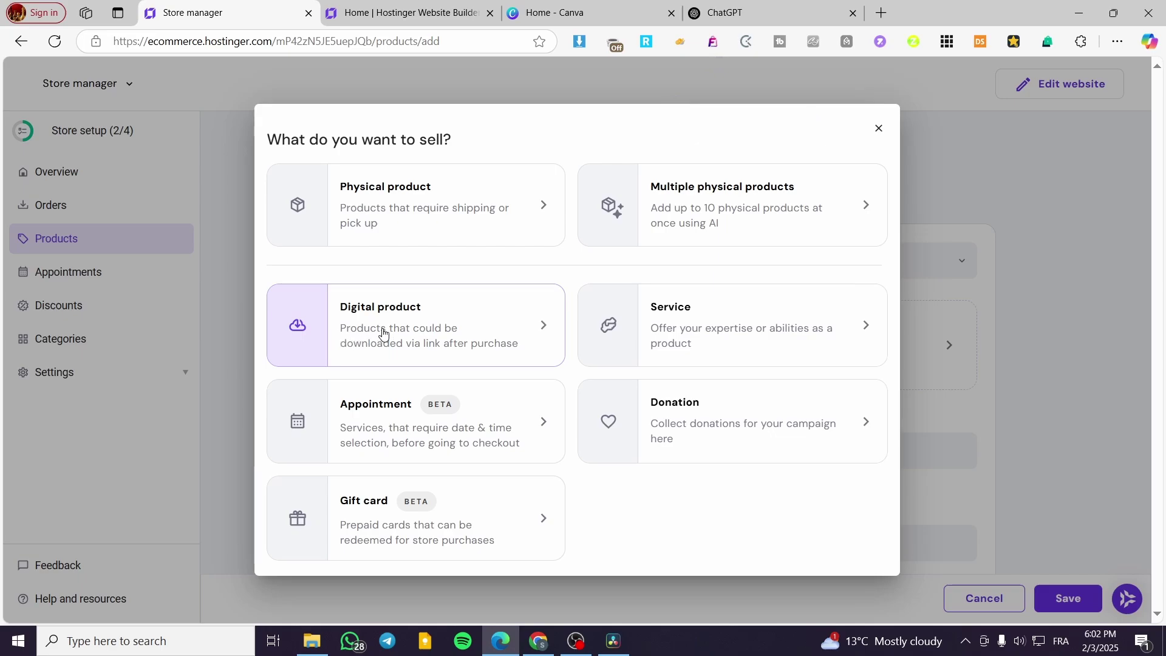
pyautogui.click(403, 330)
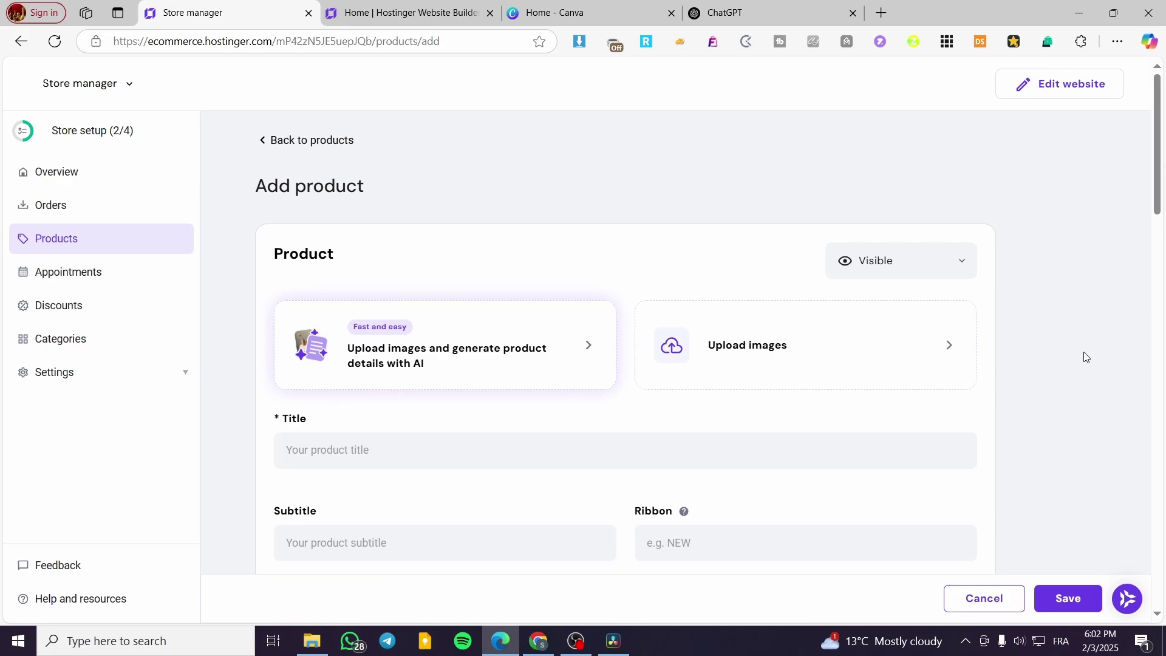
pyautogui.scroll(-3, 1083, 354)
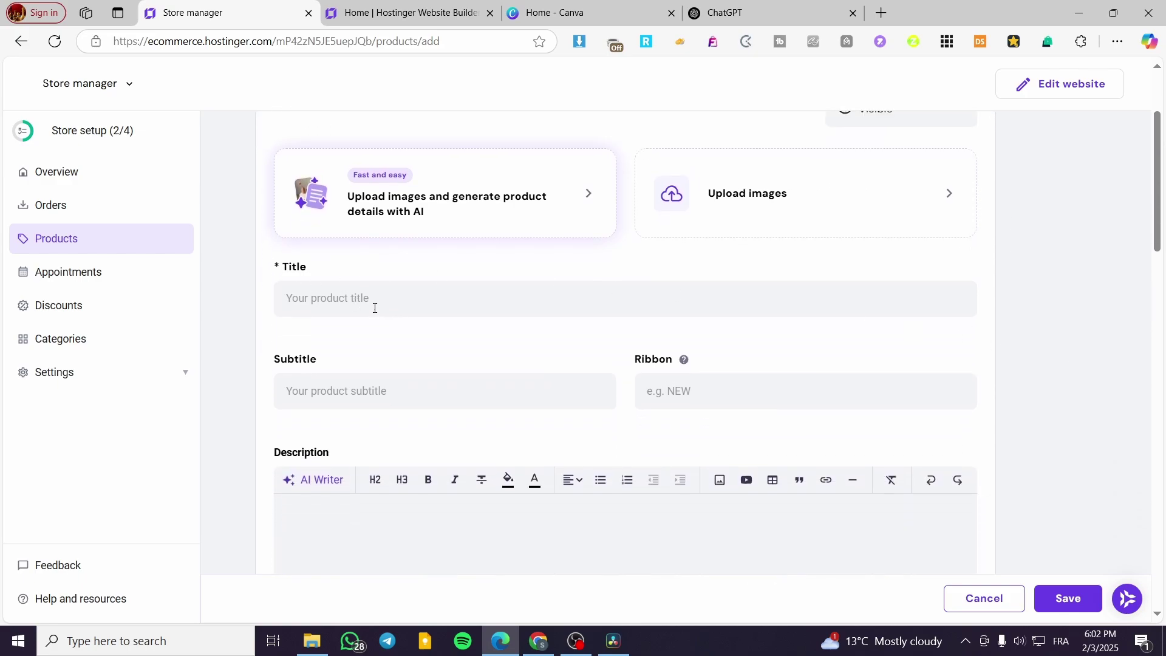
pyautogui.scroll(3, 375, 308)
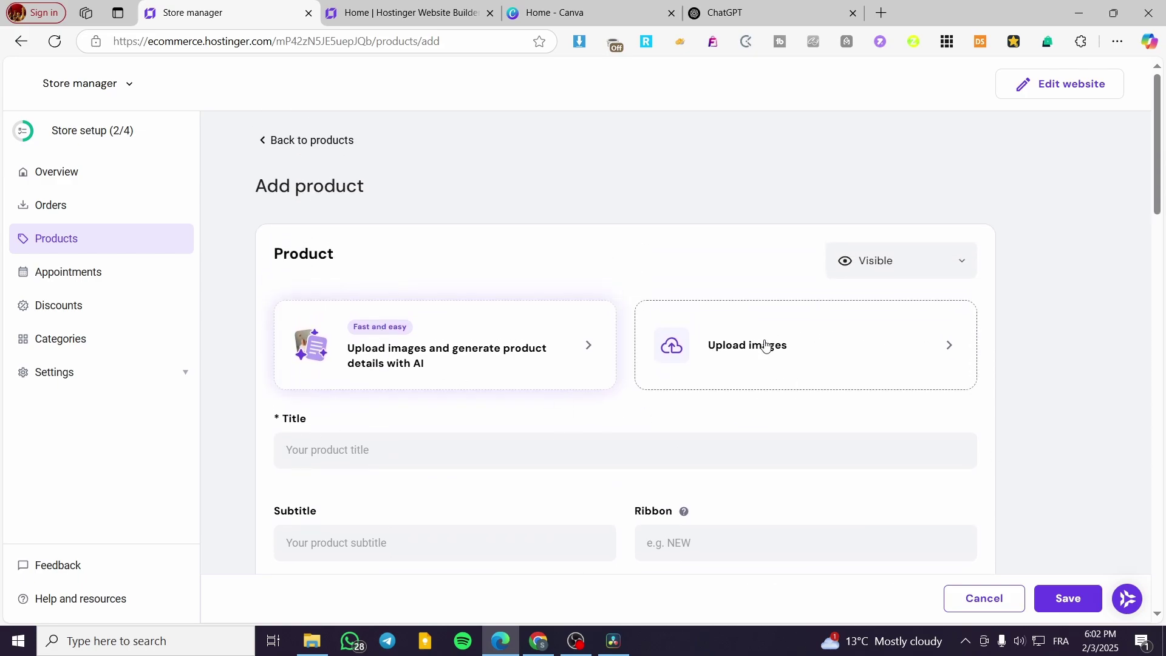
pyautogui.click(951, 273)
pyautogui.click(953, 271)
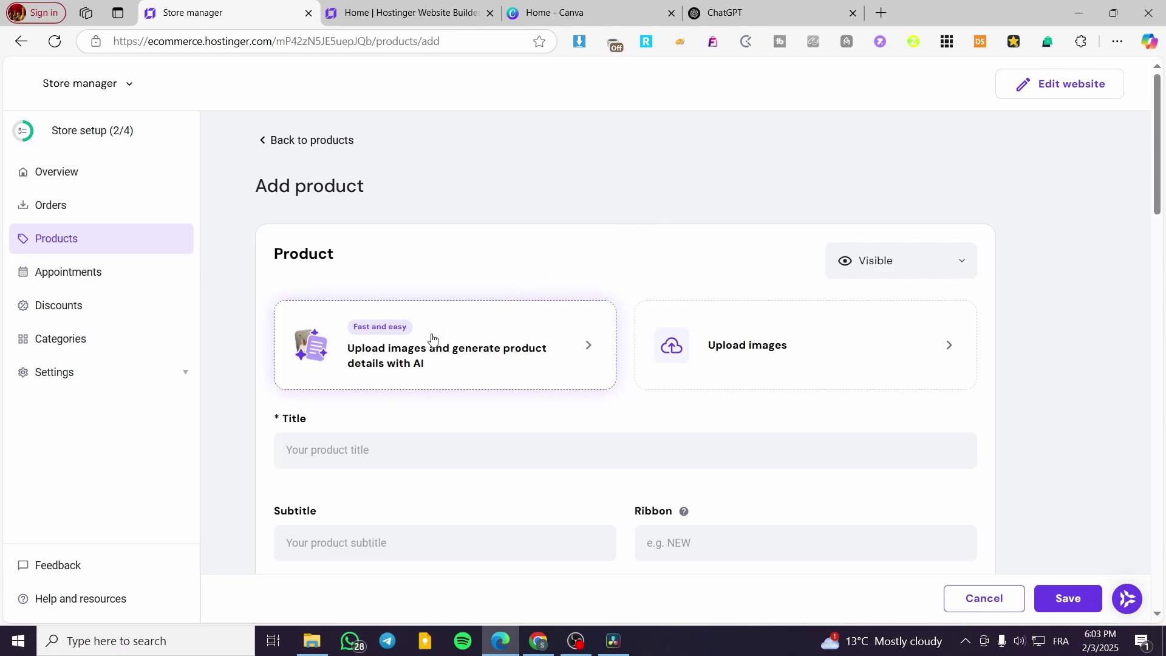
# Cancel the AI image-based product details generation without choosing a file.
pyautogui.click(584, 345)
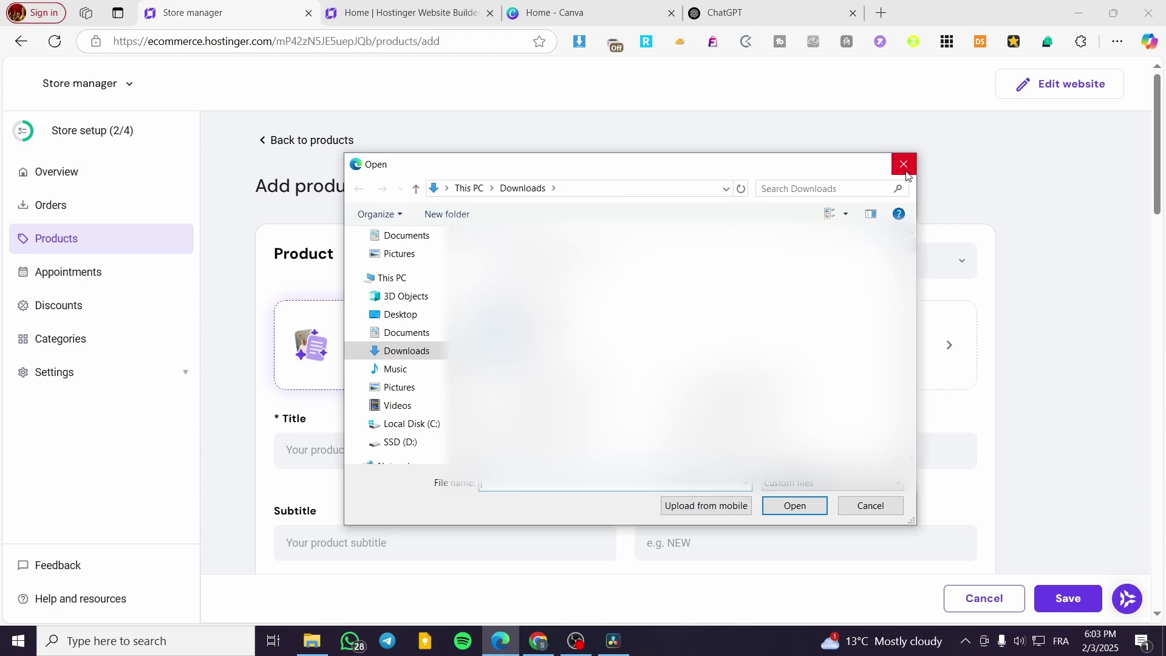
pyautogui.click(904, 165)
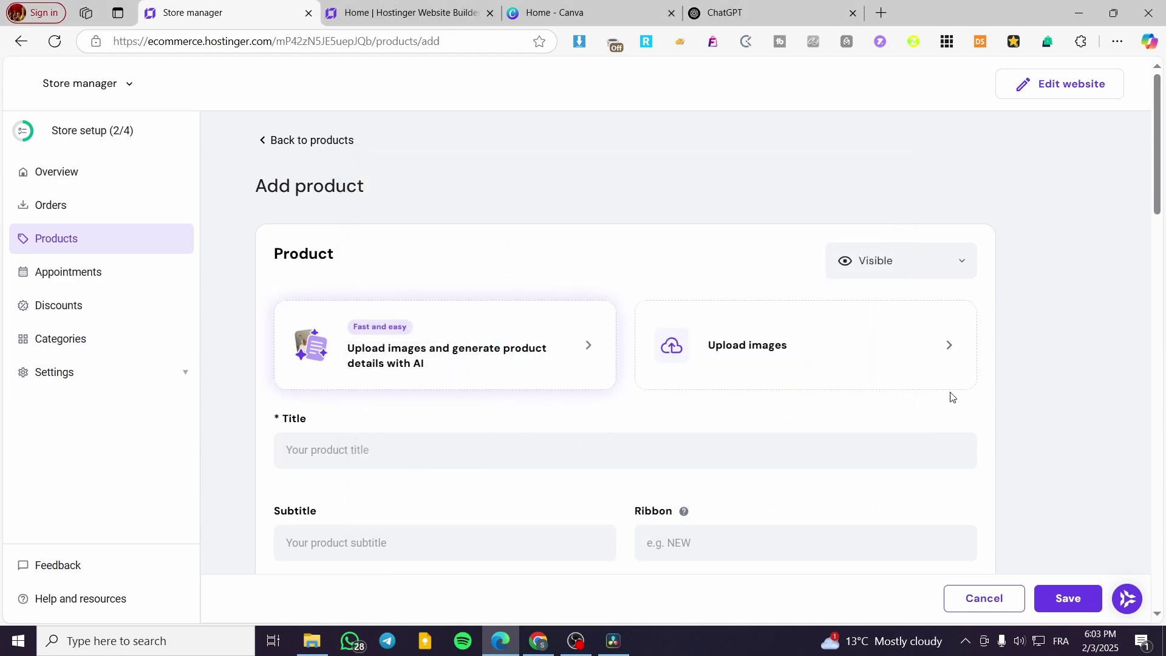
pyautogui.scroll(-2, 461, 434)
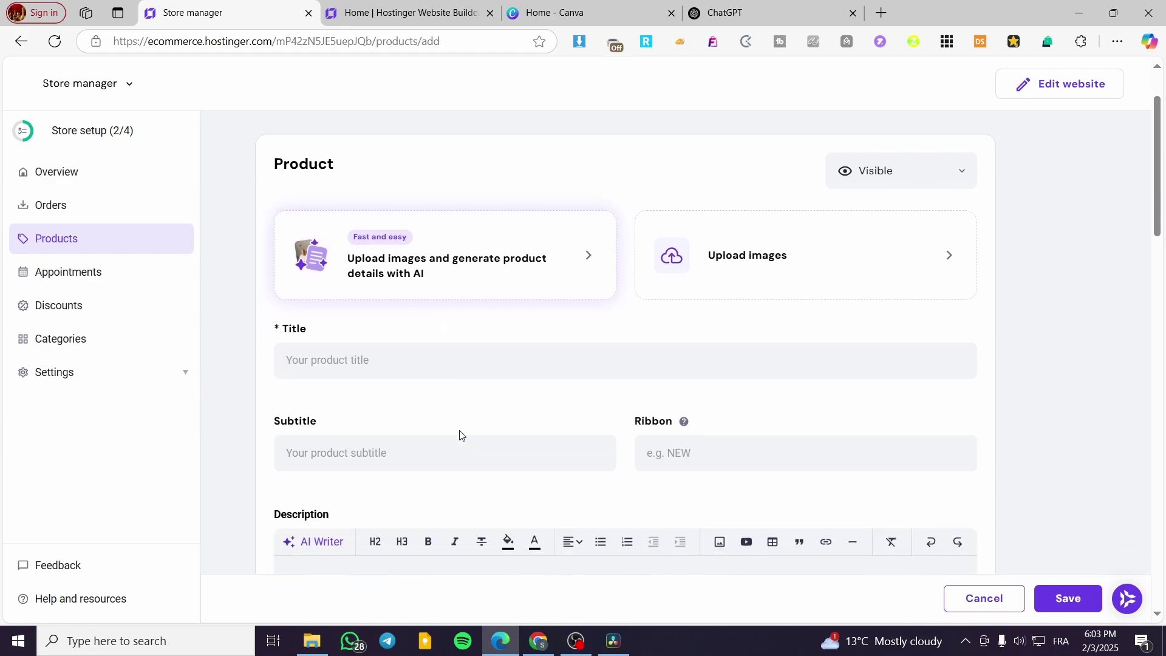
# Enter 'Ebook' as the product title and 'New Release' as its ribbon.
pyautogui.click(330, 293)
pyautogui.rightClick(331, 294)
pyautogui.click(298, 297)
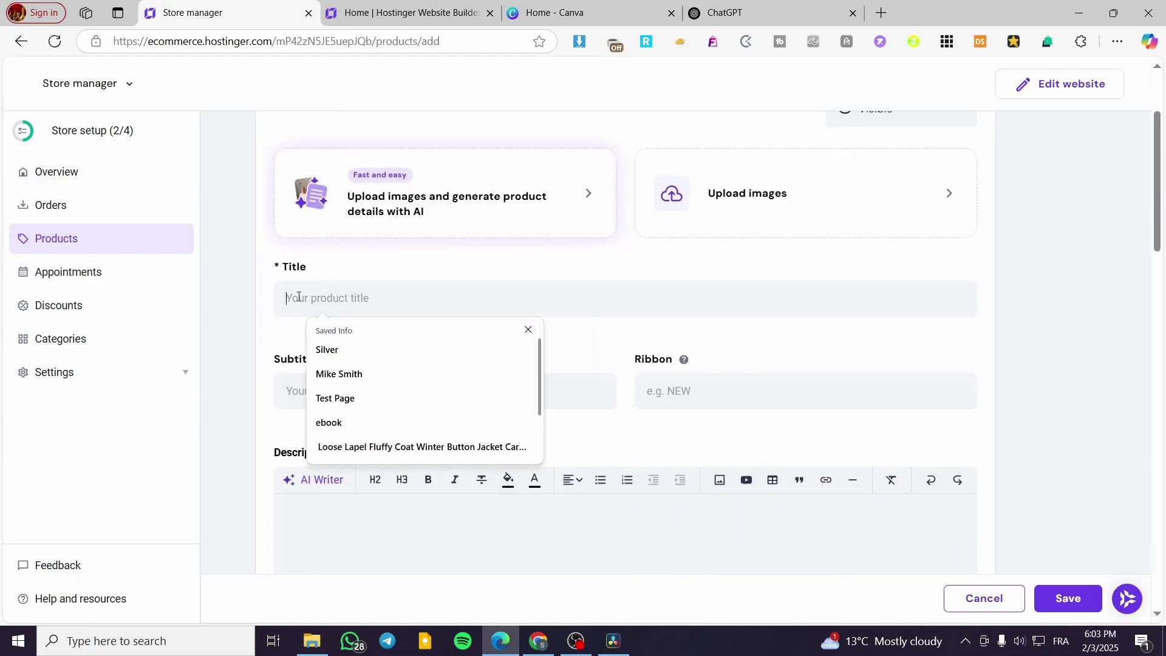
pyautogui.click(528, 331)
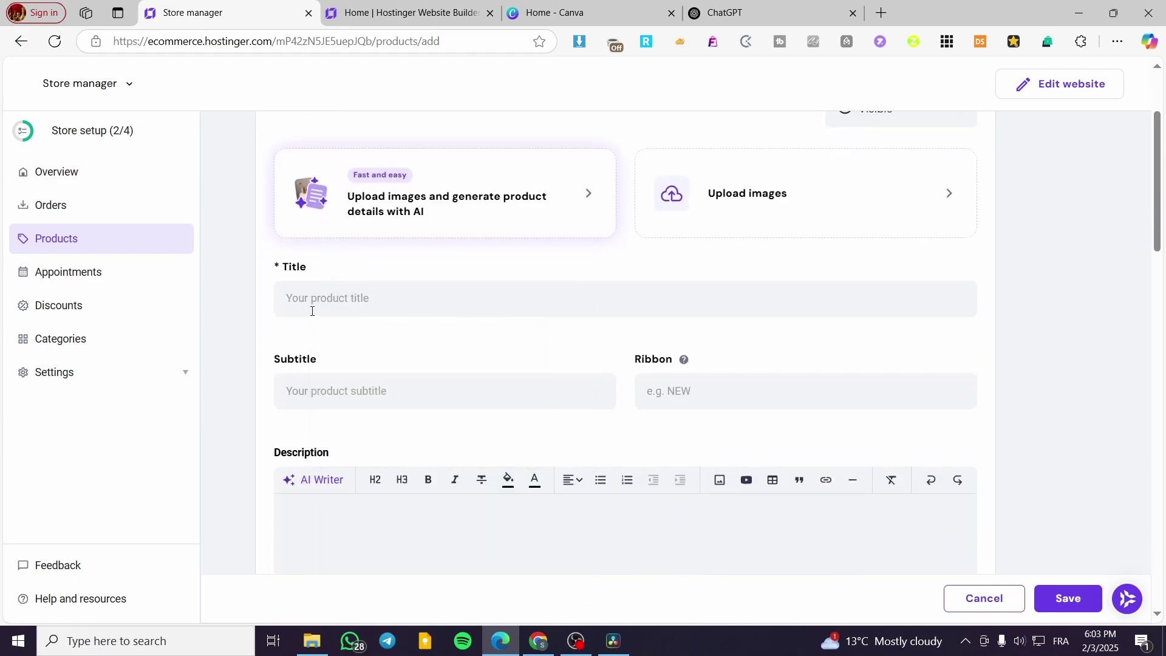
pyautogui.write('E')
pyautogui.write('New Release')
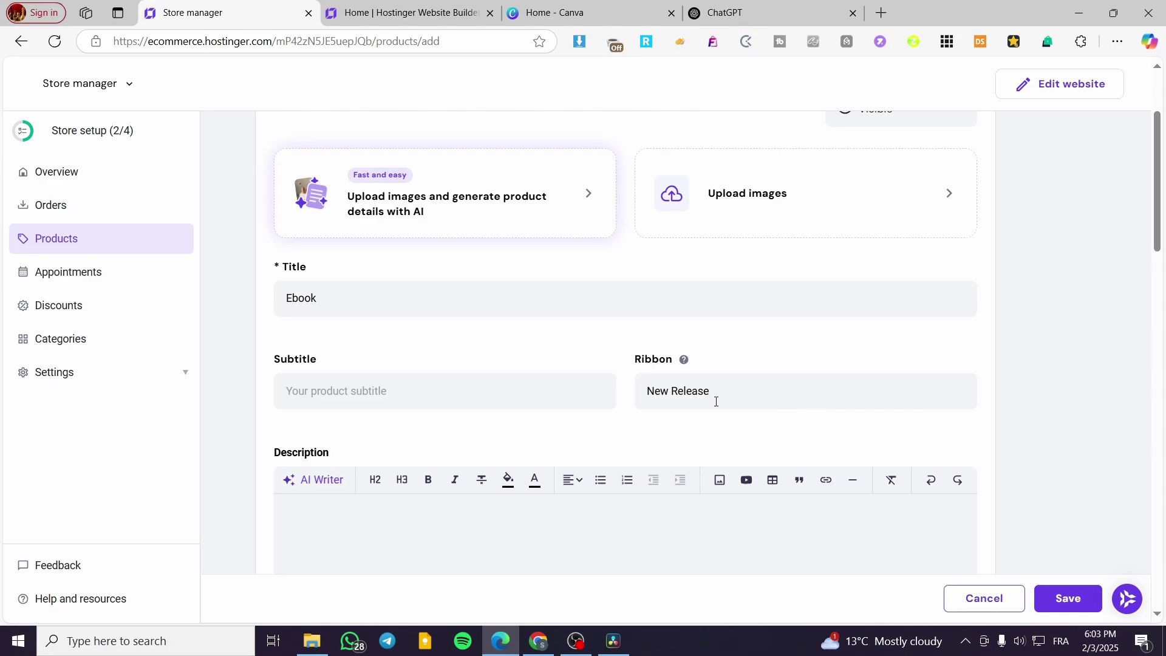
pyautogui.scroll(-3, 538, 433)
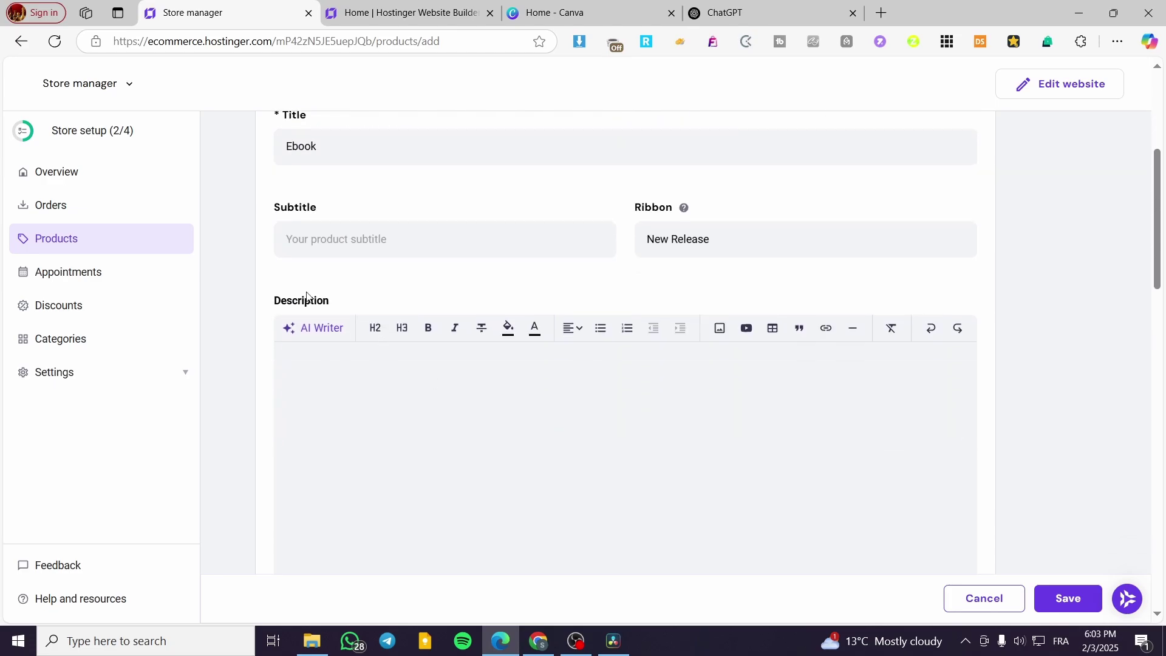
pyautogui.click(307, 301)
pyautogui.scroll(-3, 344, 367)
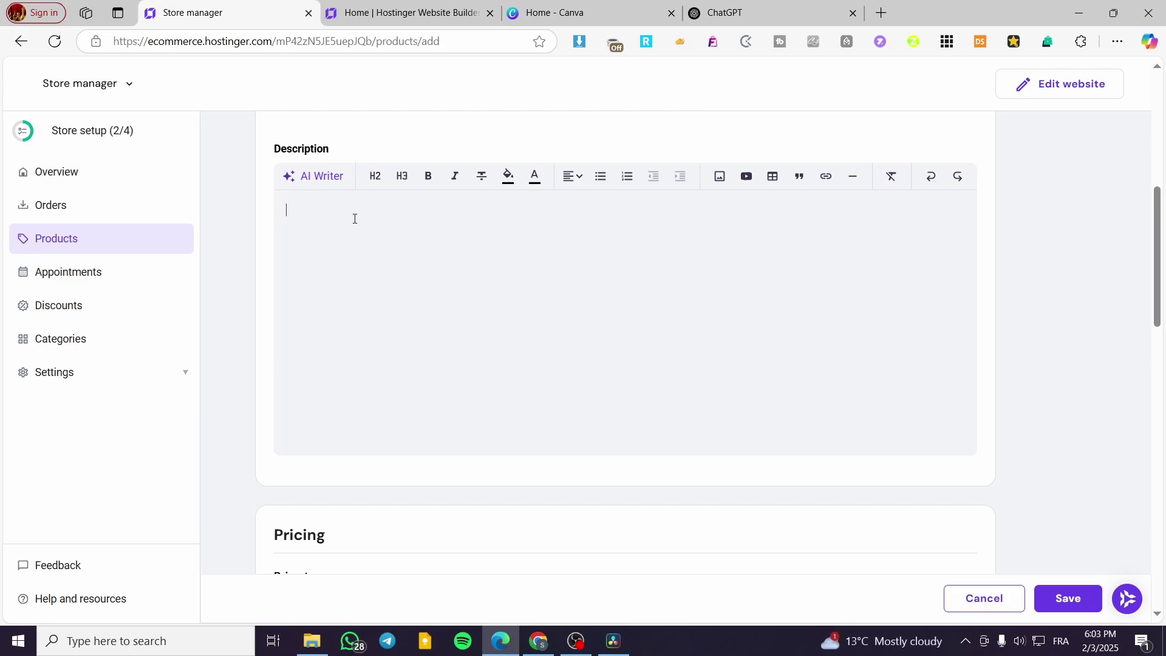
pyautogui.scroll(-3, 455, 331)
pyautogui.scroll(-3, 289, 420)
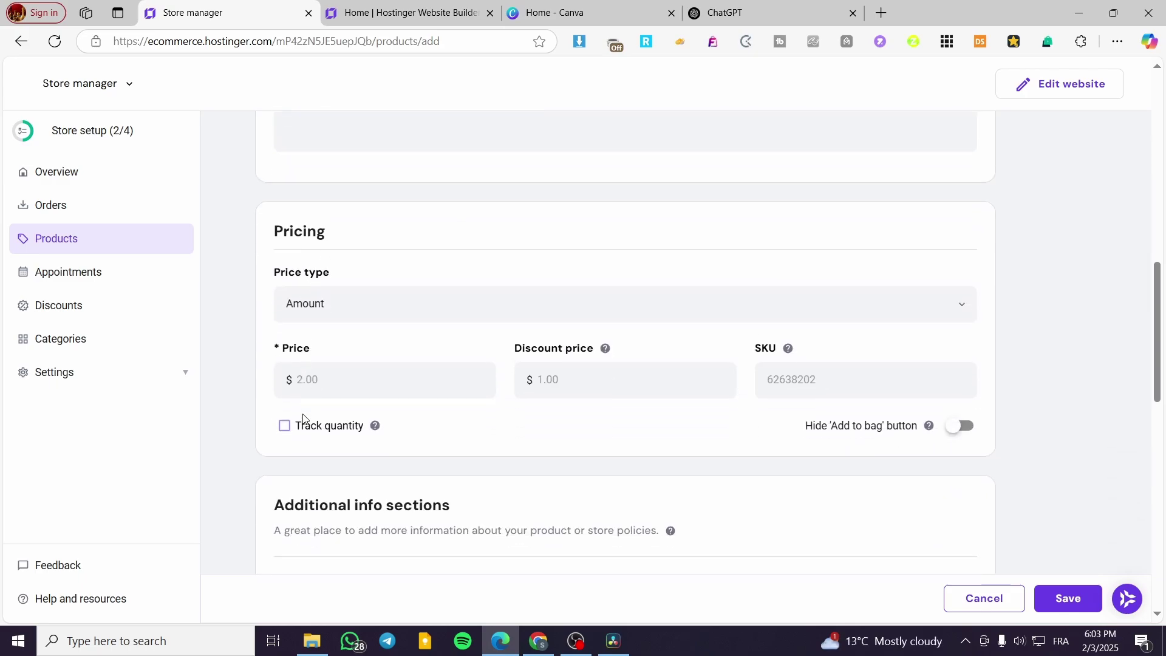
pyautogui.click(330, 307)
pyautogui.click(332, 308)
pyautogui.click(368, 305)
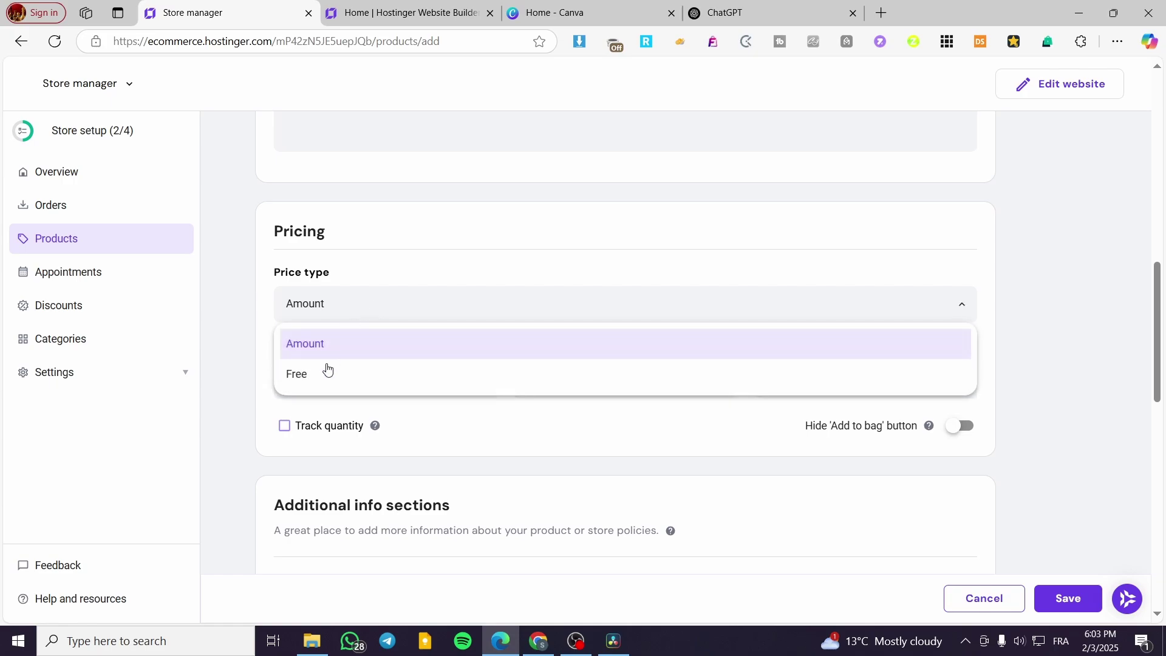
pyautogui.click(440, 307)
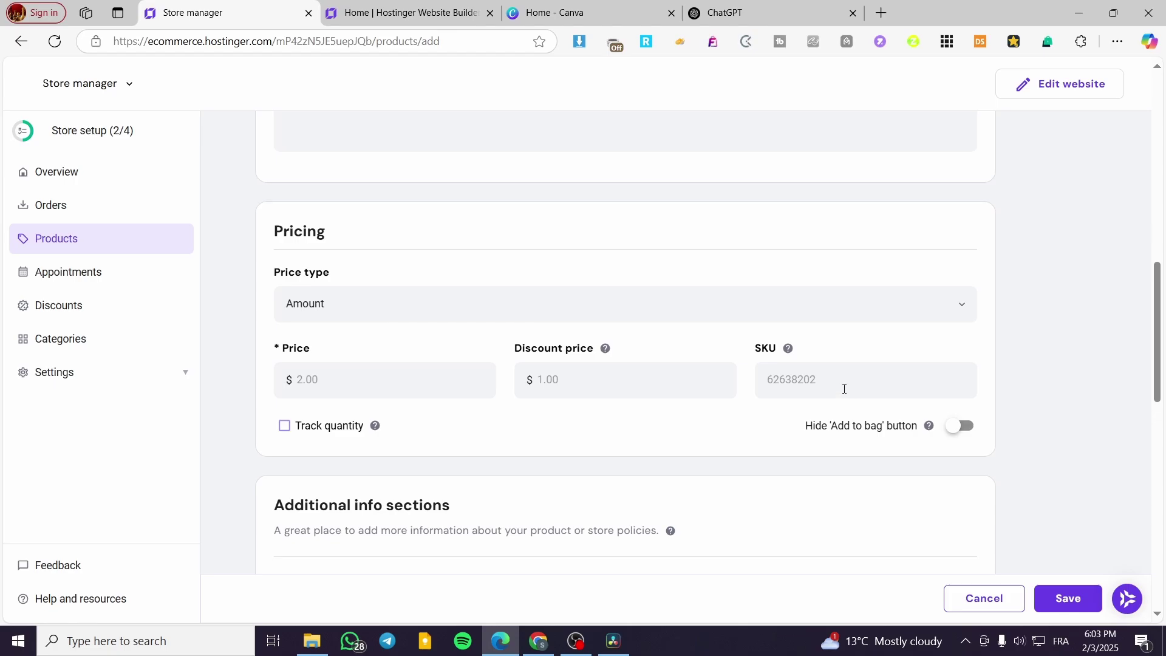
pyautogui.click(316, 428)
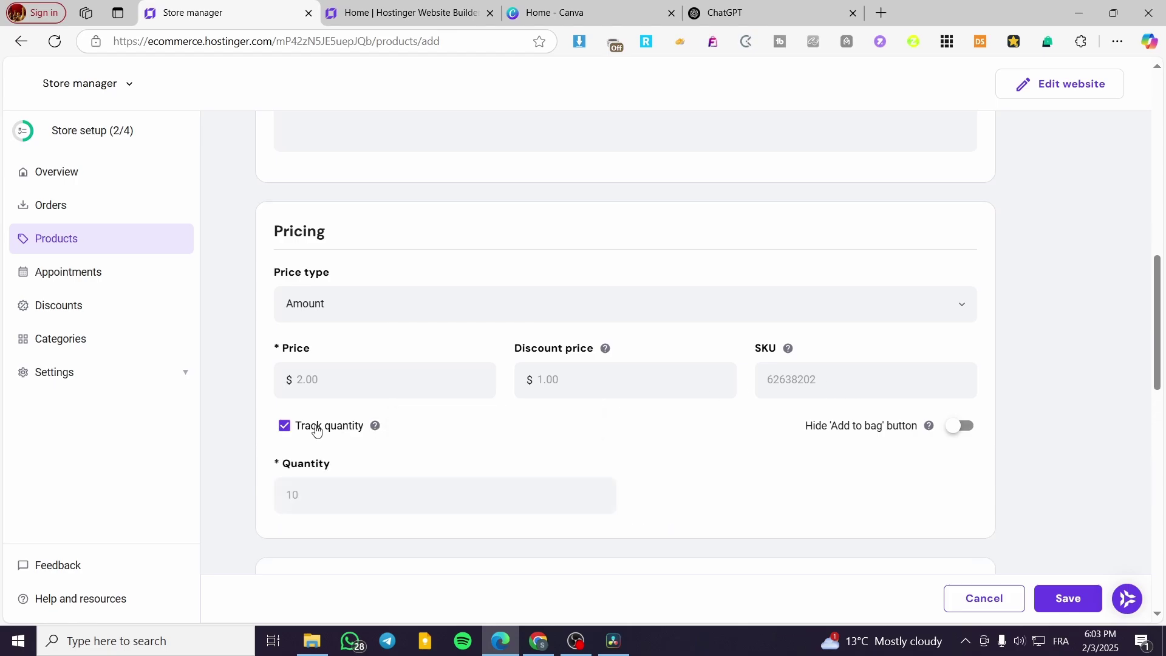
pyautogui.click(316, 428)
pyautogui.scroll(-5, 479, 406)
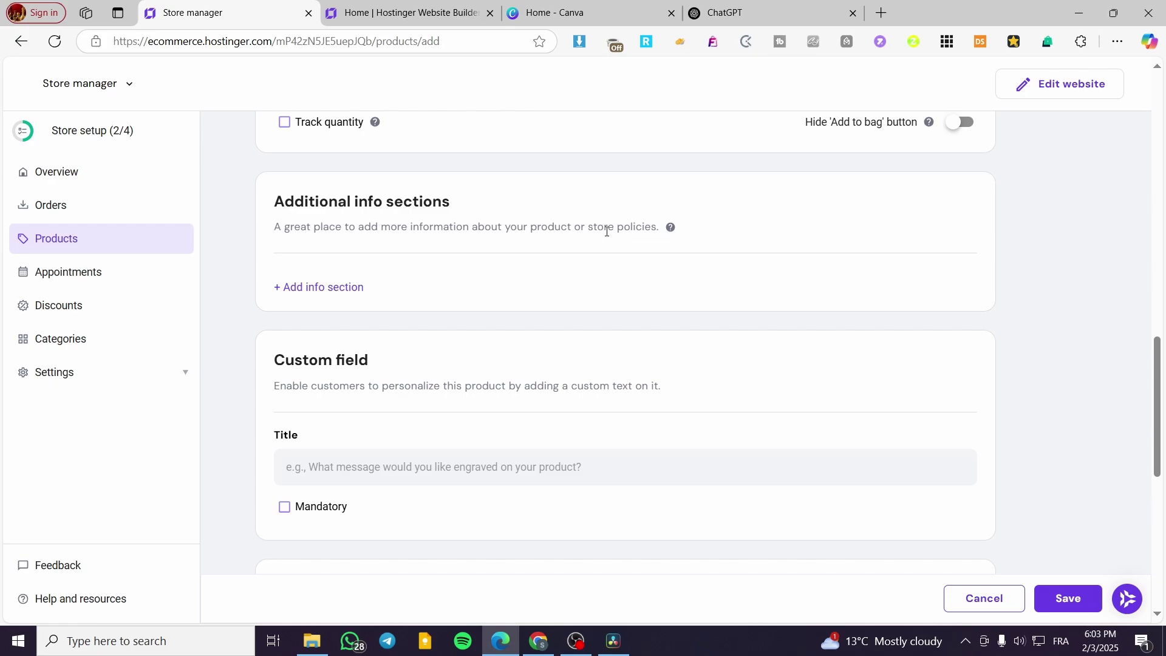
pyautogui.scroll(-1, 610, 238)
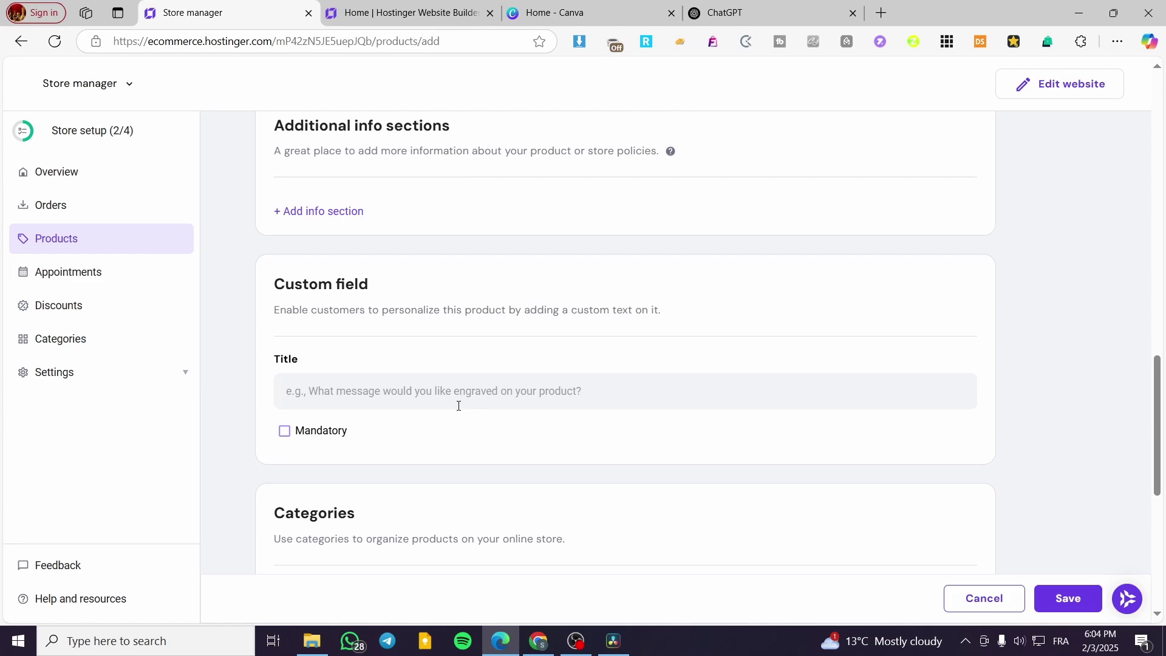
pyautogui.scroll(-3, 488, 402)
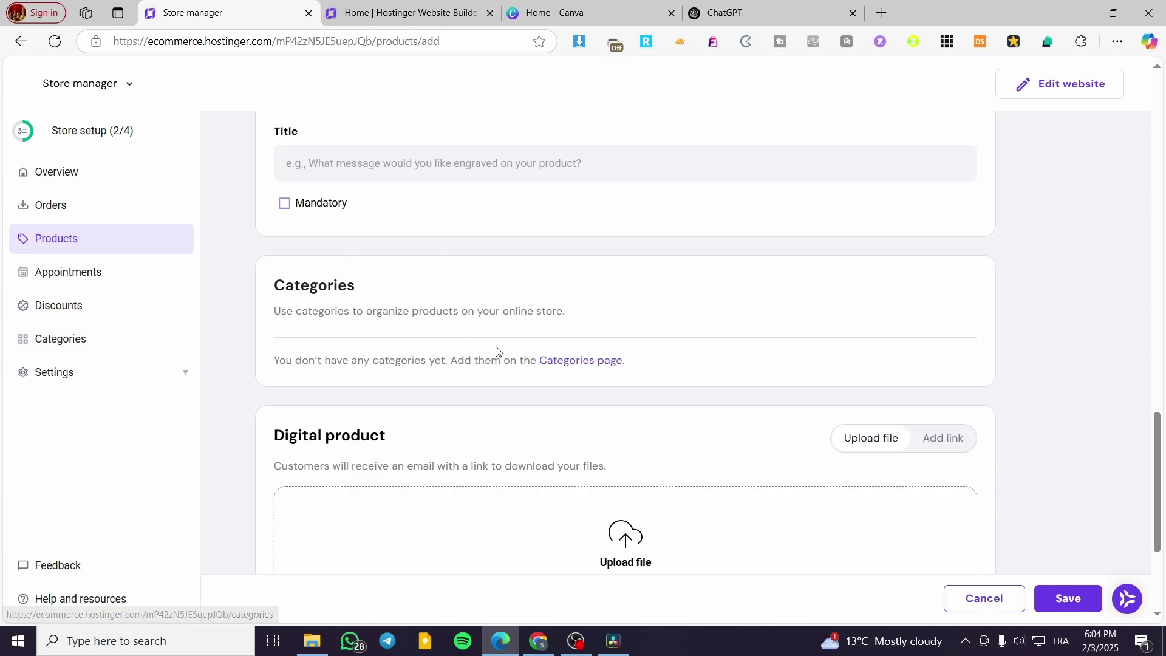
pyautogui.scroll(-4, 593, 341)
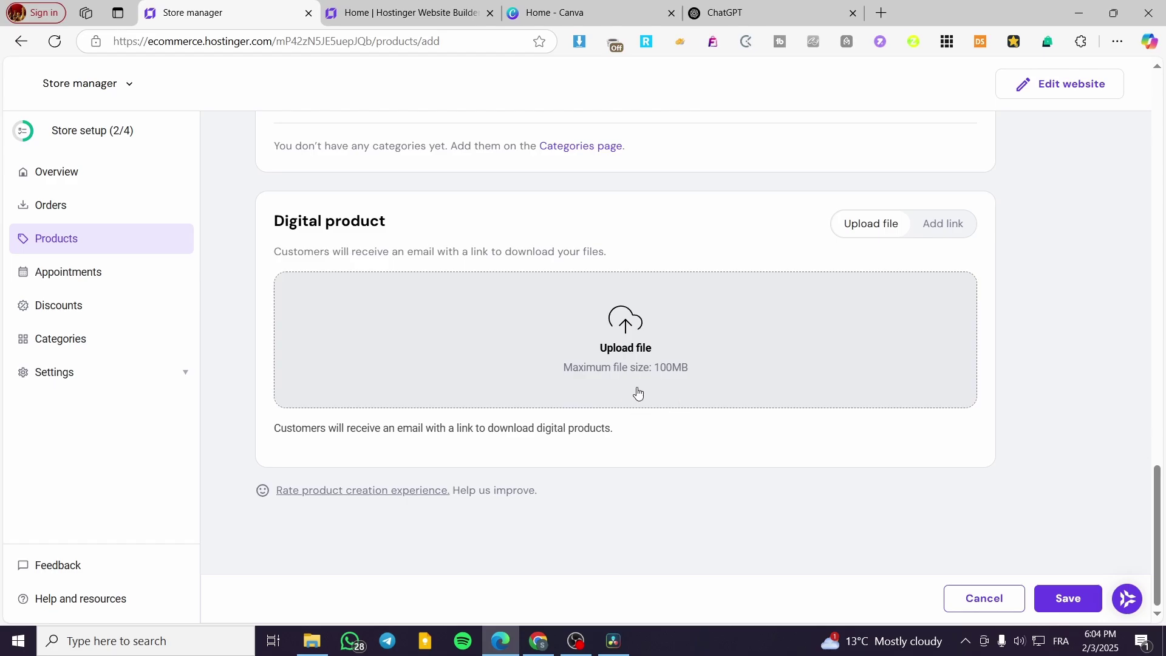
# Set the Ebook's digital product delivery to Add link instead of Upload file.
pyautogui.click(943, 225)
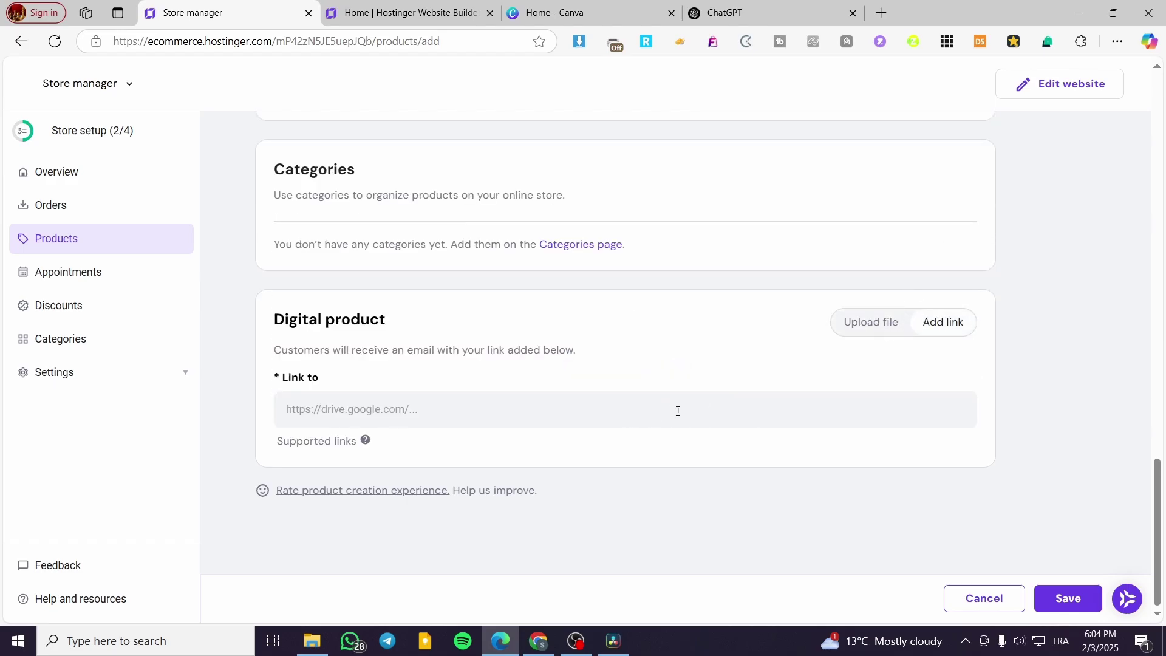
pyautogui.click(875, 335)
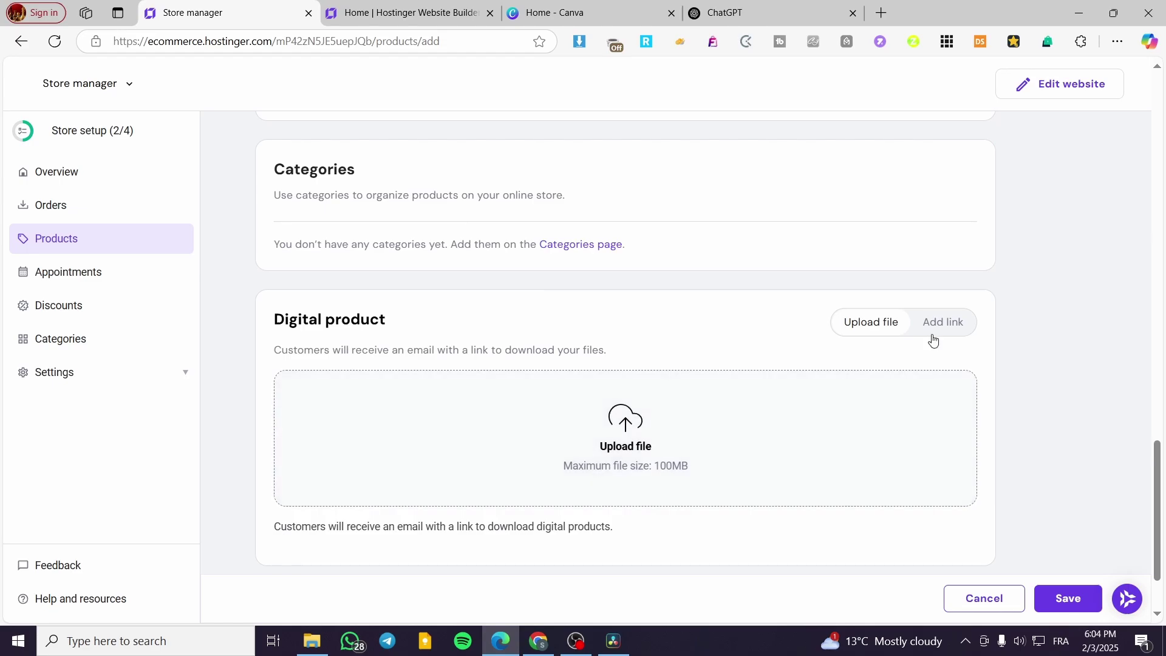
pyautogui.click(934, 336)
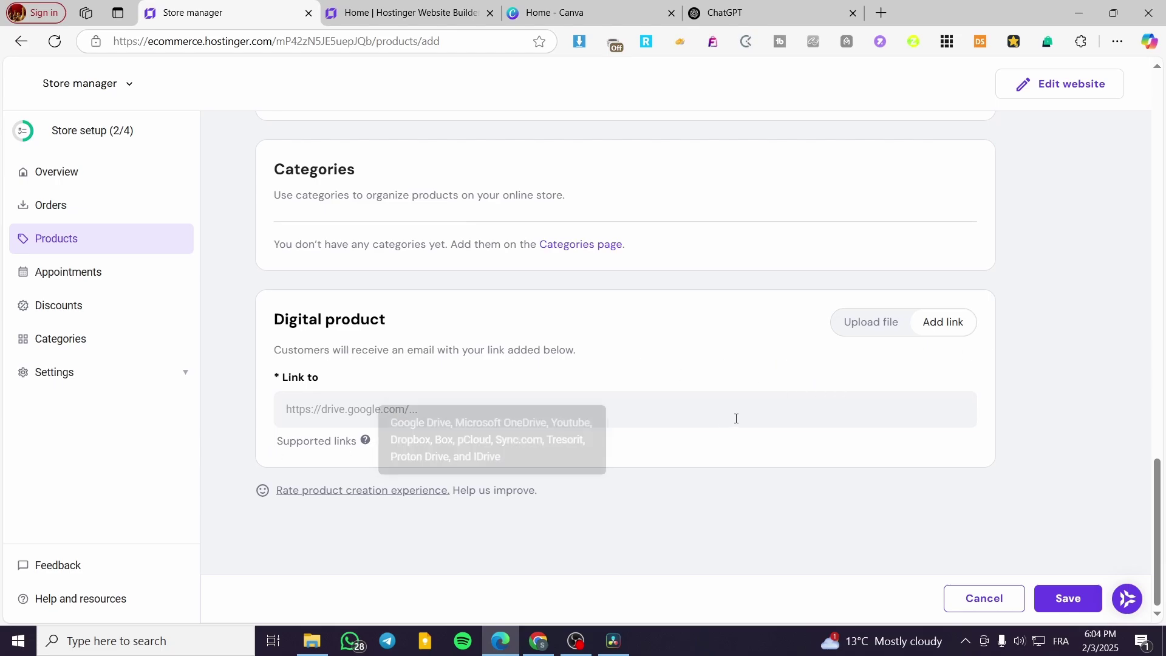
pyautogui.scroll(10, 759, 386)
pyautogui.scroll(8, 758, 387)
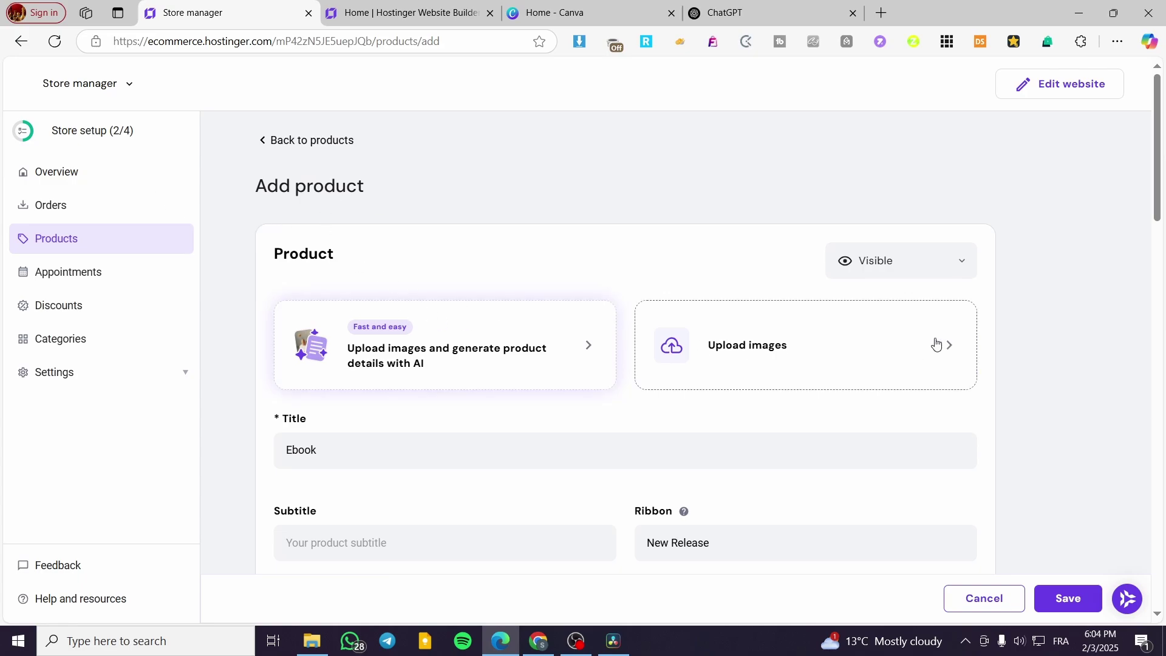
# Open the 'Untitled Design' A Taste of Paris banner from Canva's Recent designs.
pyautogui.scroll(-2, 425, 438)
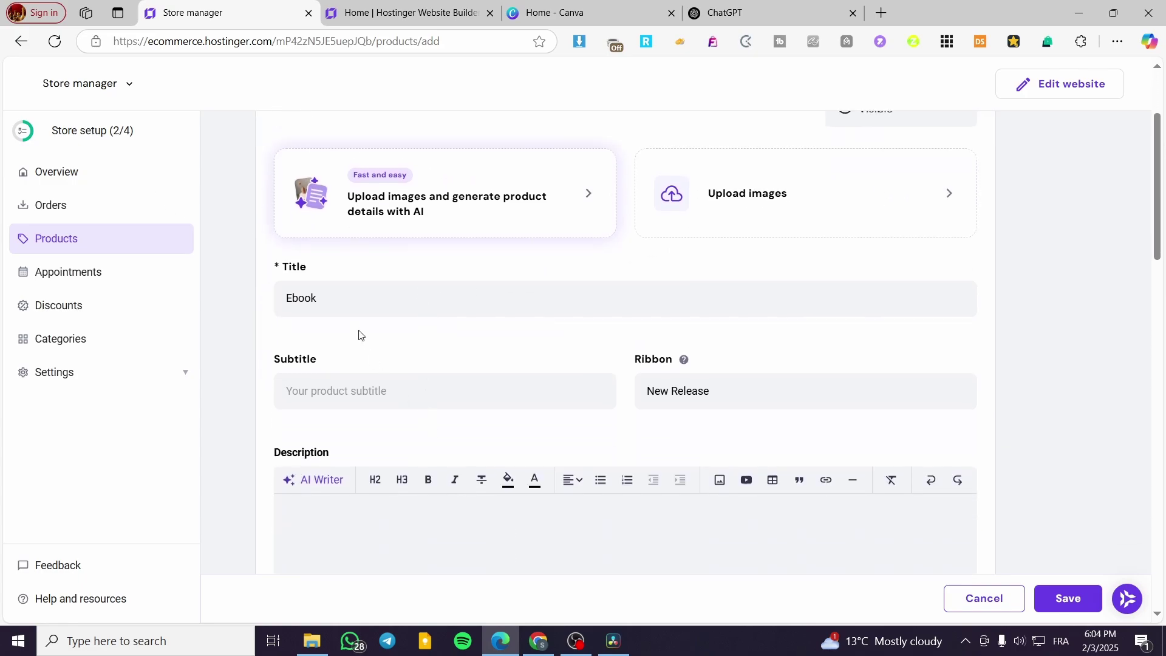
pyautogui.click(533, 4)
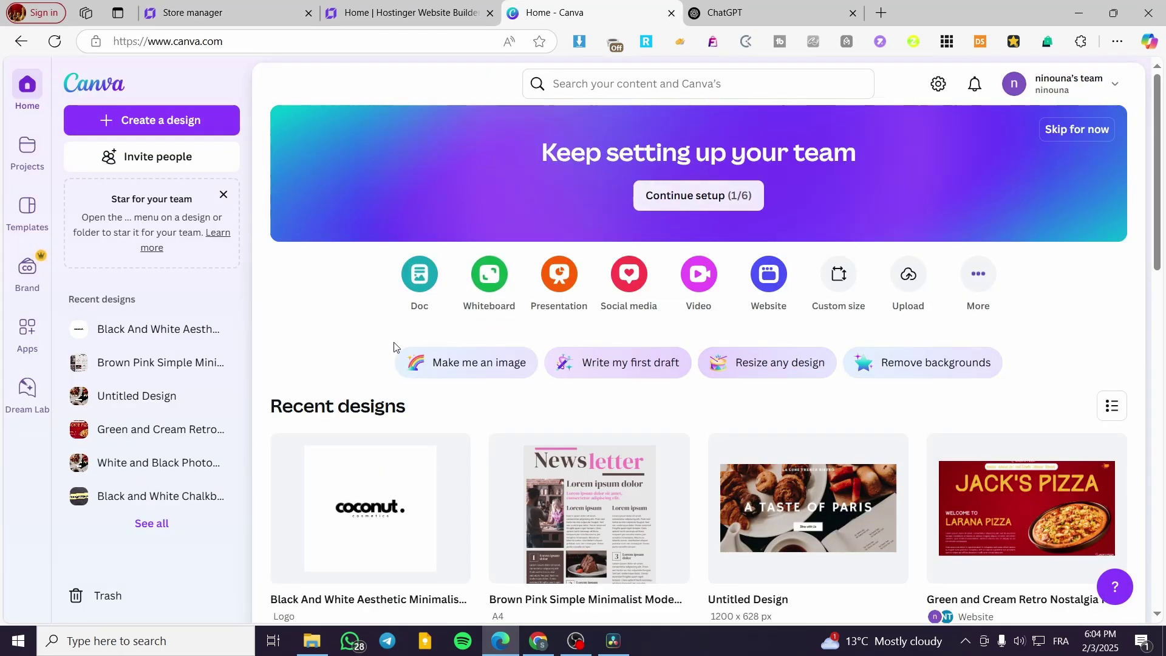
pyautogui.scroll(-2, 394, 346)
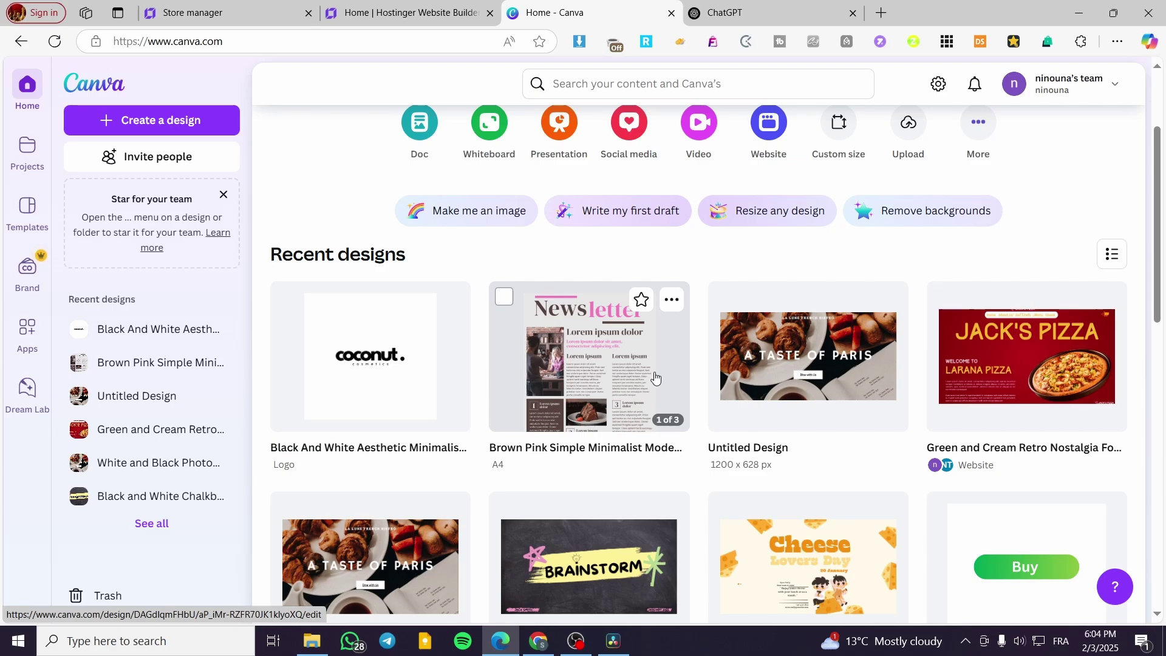
pyautogui.scroll(-1, 654, 377)
pyautogui.scroll(2, 668, 388)
pyautogui.scroll(-1, 698, 396)
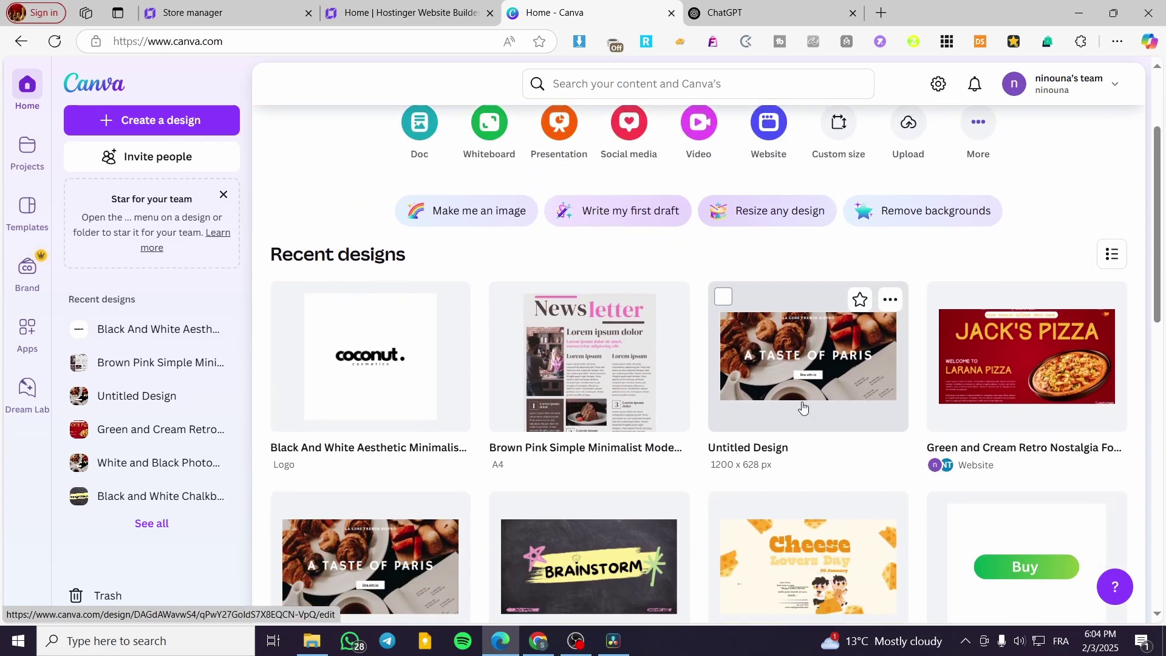
pyautogui.click(711, 376)
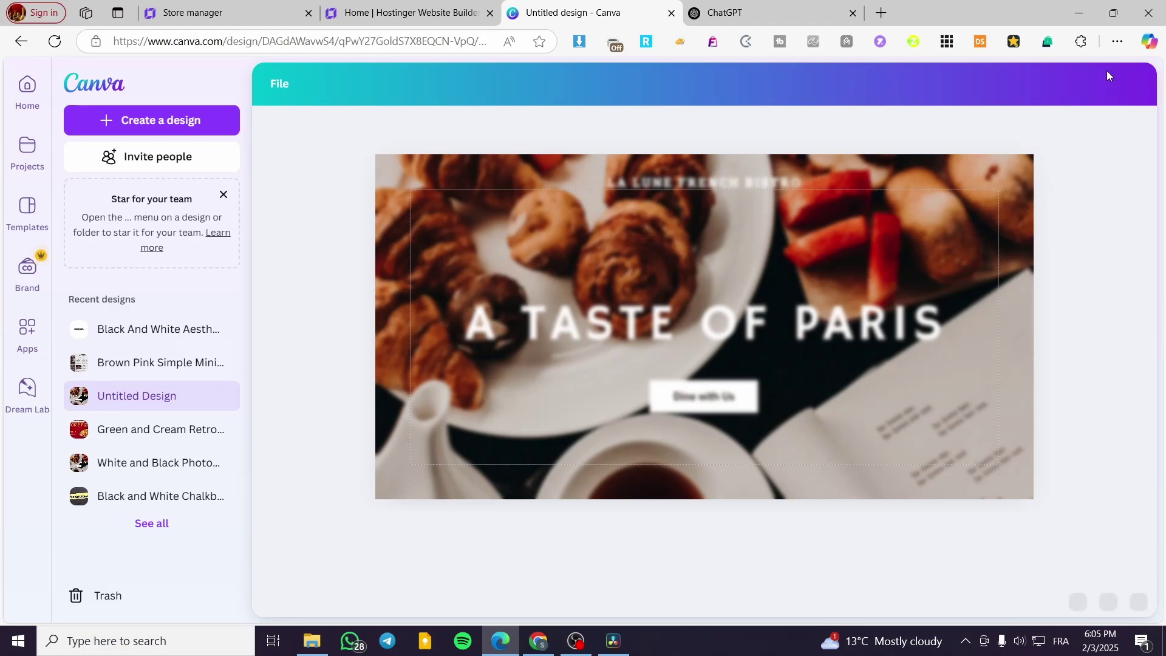
# Check the recently downloaded images in Edge's Downloads list, then close it.
pyautogui.click(1117, 41)
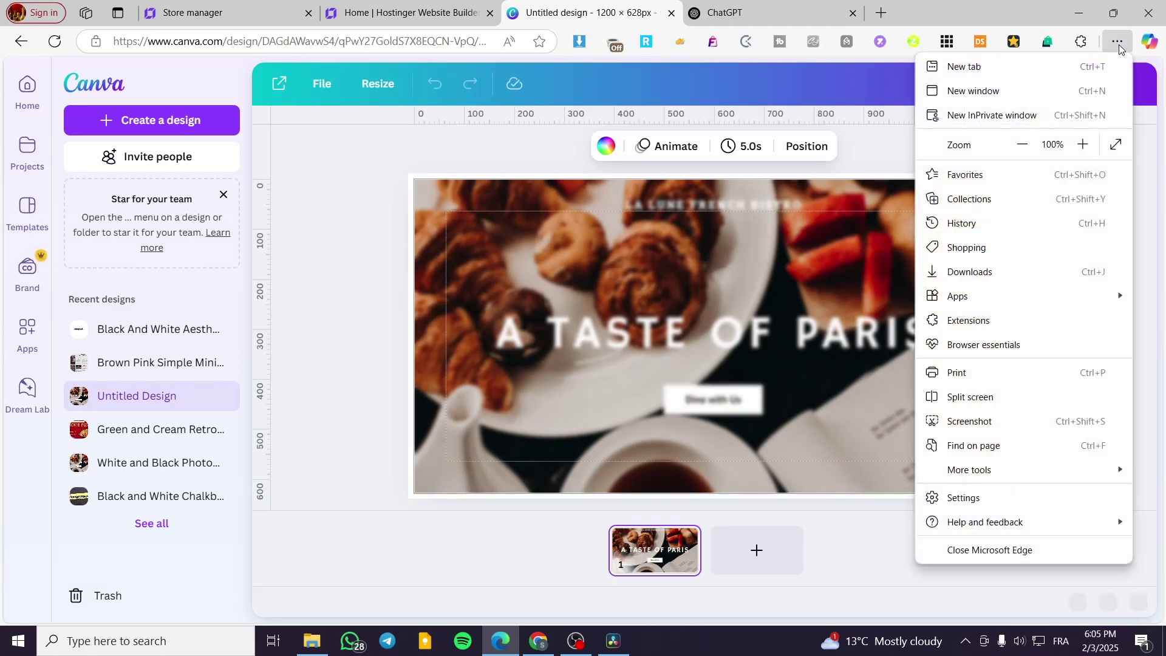
pyautogui.click(1020, 271)
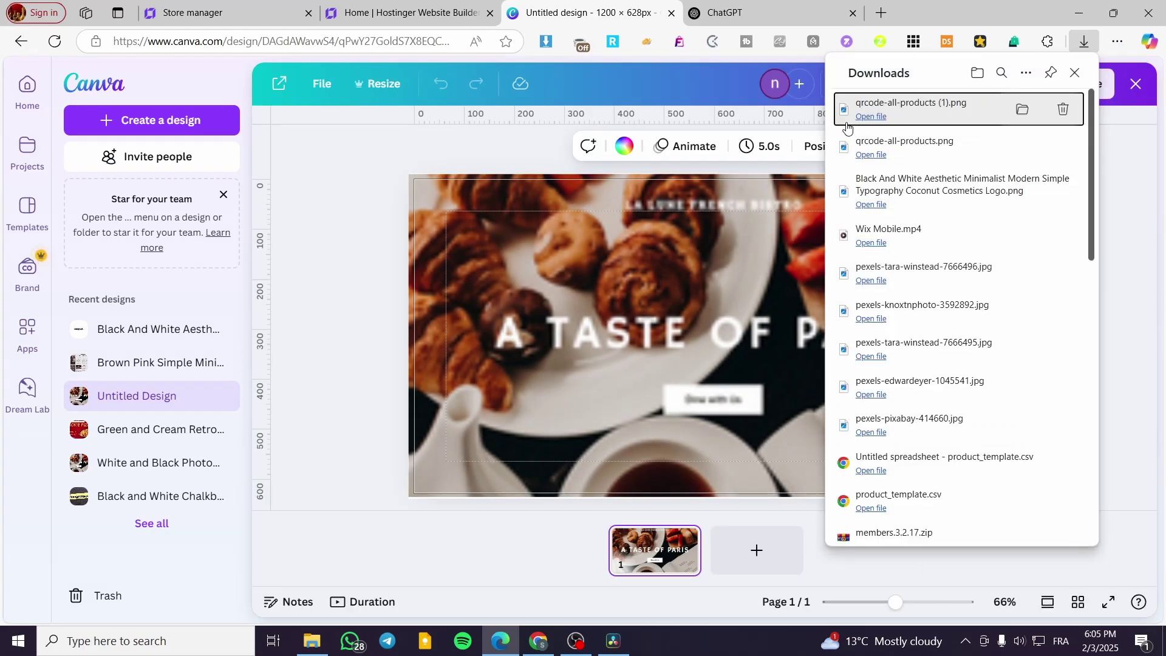
pyautogui.click(879, 206)
pyautogui.click(931, 98)
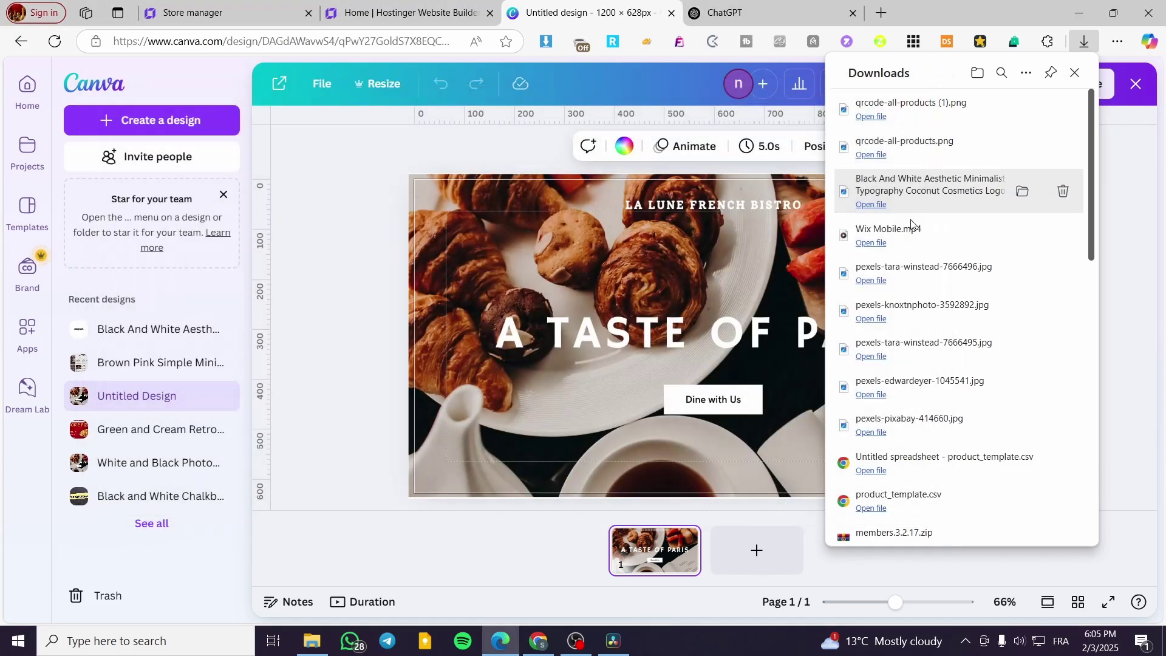
pyautogui.click(870, 280)
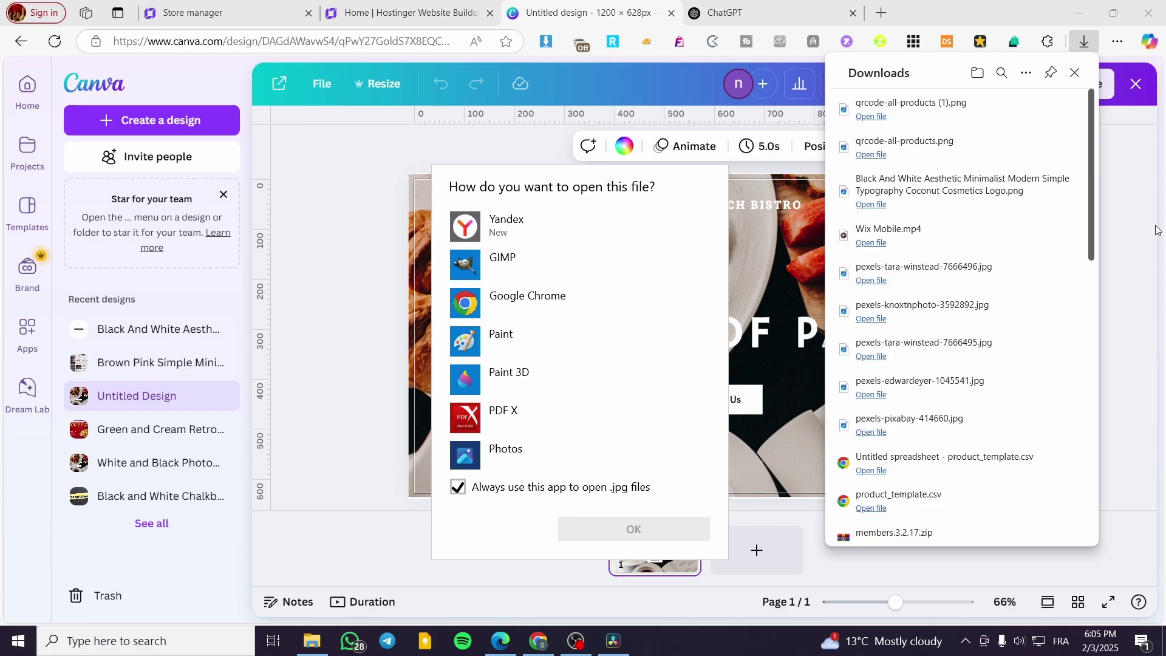
pyautogui.press('Escape')
pyautogui.click(1074, 72)
# Download the Canva banner as a 1200 × 628 px PNG.
pyautogui.click(1077, 83)
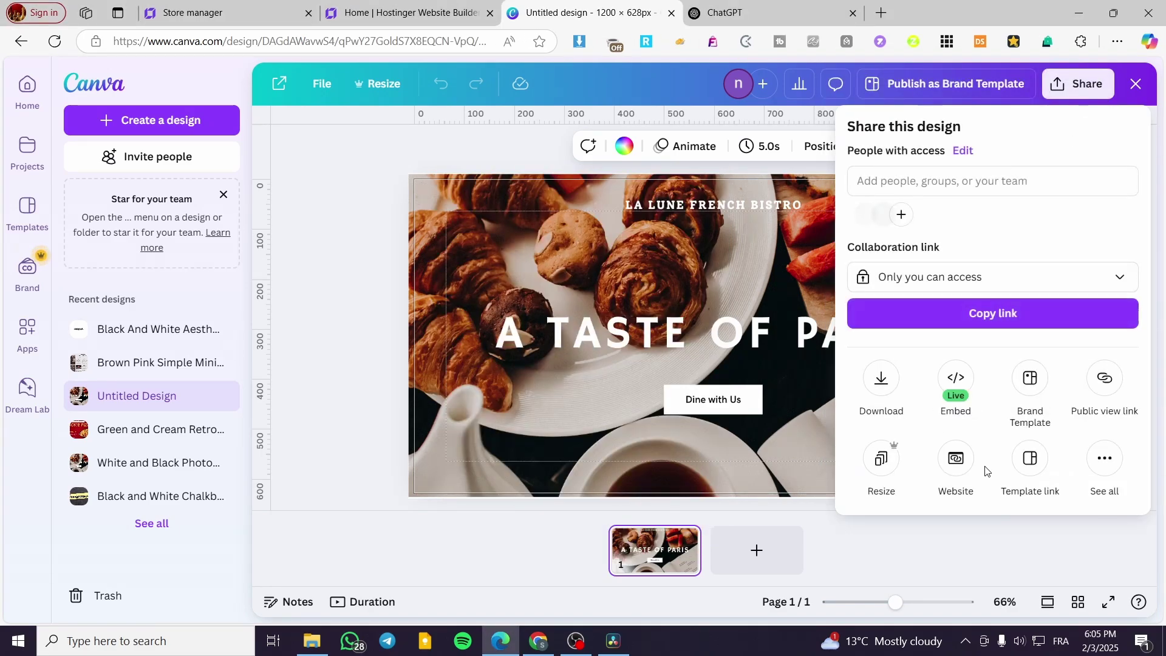
pyautogui.click(885, 402)
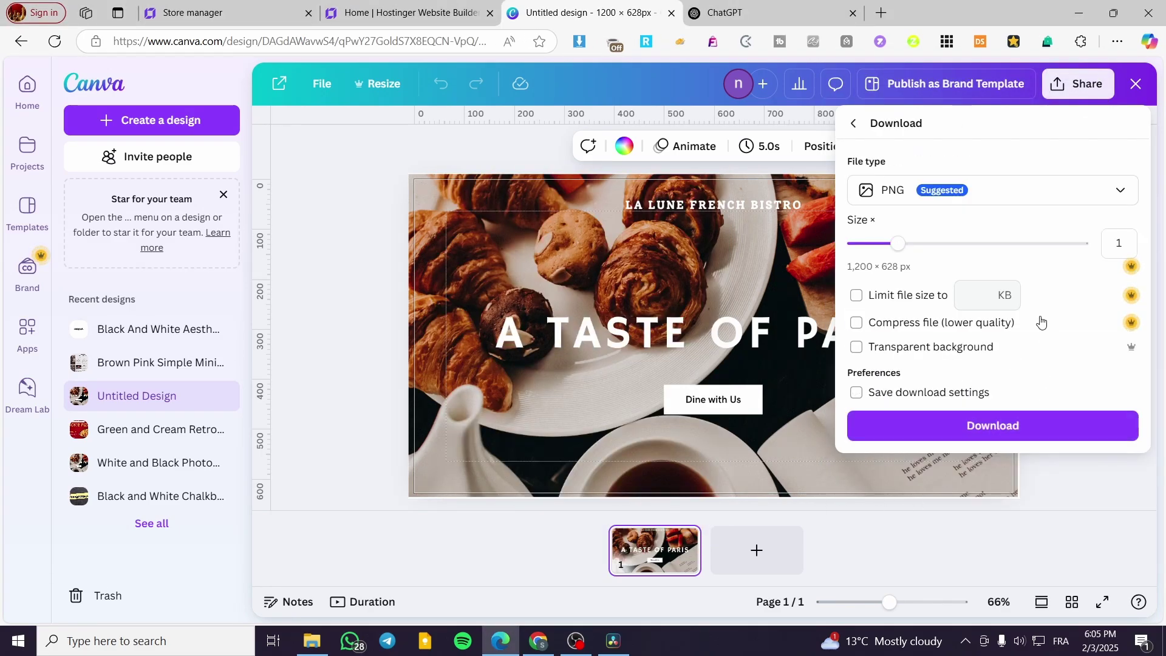
pyautogui.click(1085, 435)
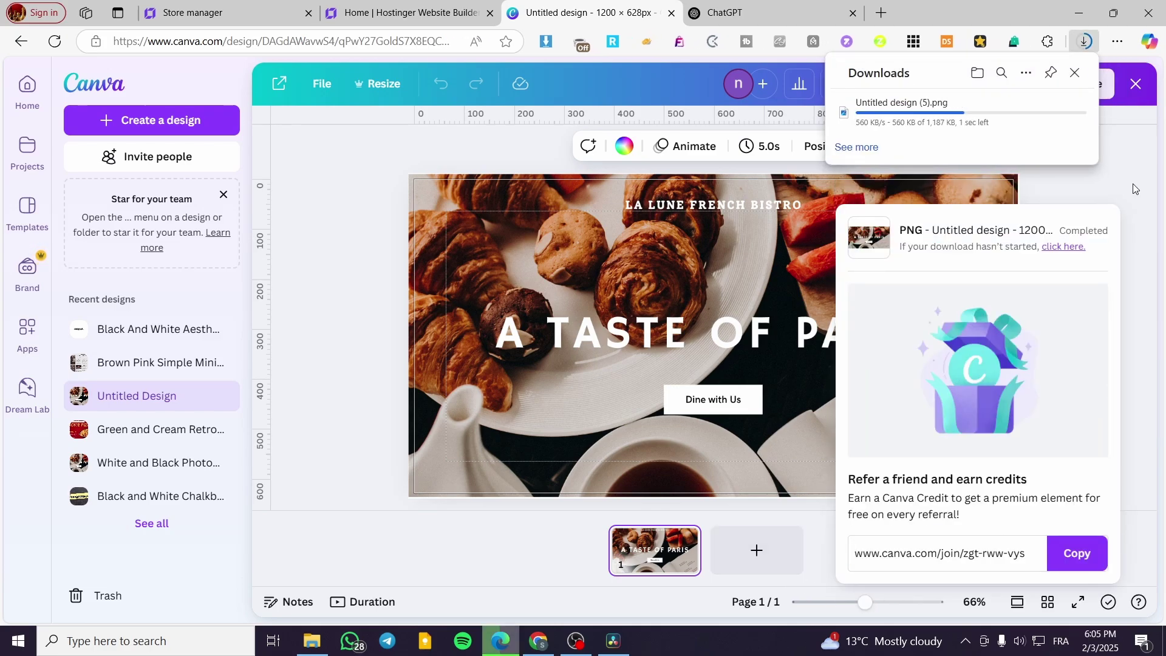
pyautogui.click(1133, 191)
# Download the Canva banner again with file type PDF Standard.
pyautogui.click(1116, 78)
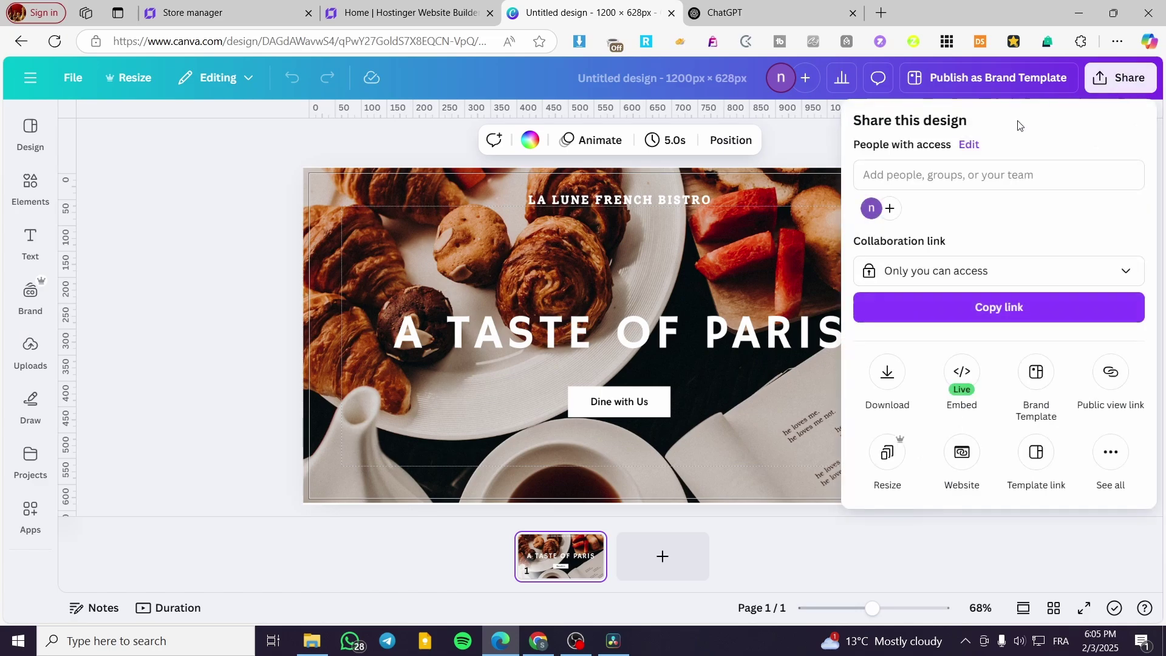
pyautogui.click(887, 372)
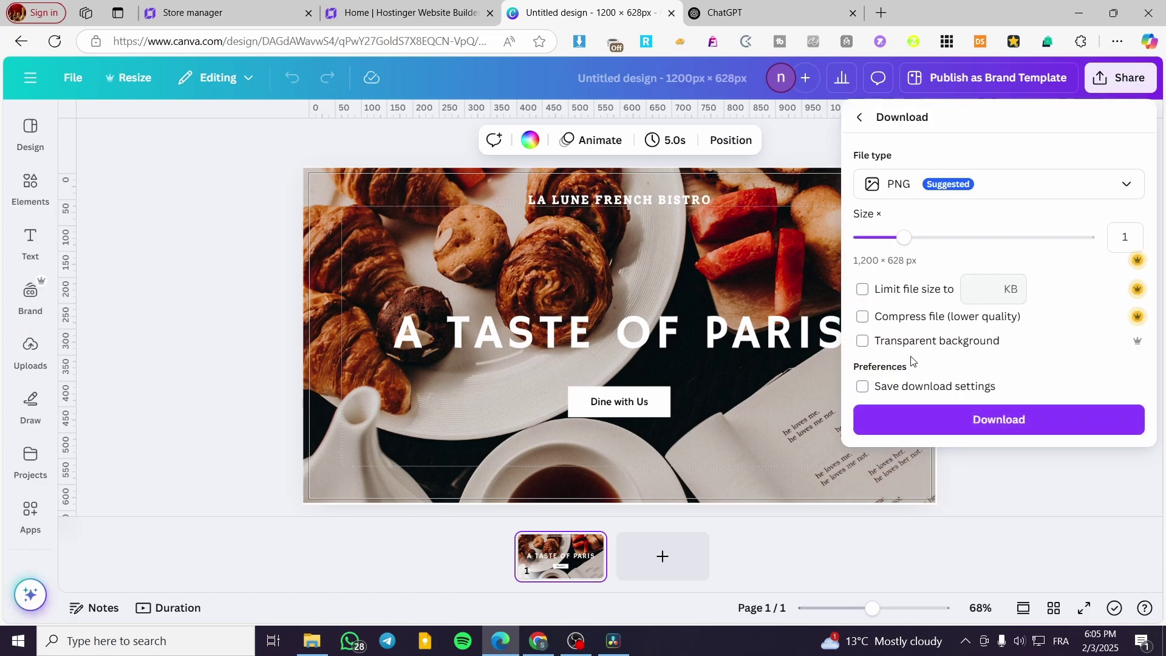
pyautogui.click(979, 176)
pyautogui.click(945, 334)
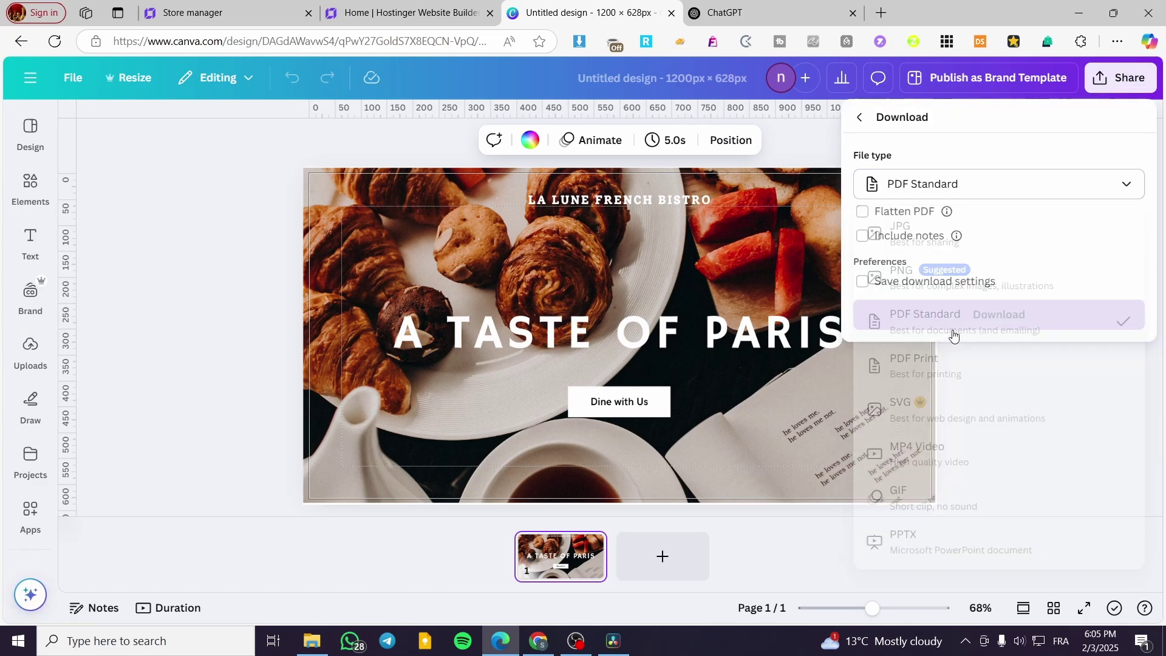
pyautogui.click(1057, 325)
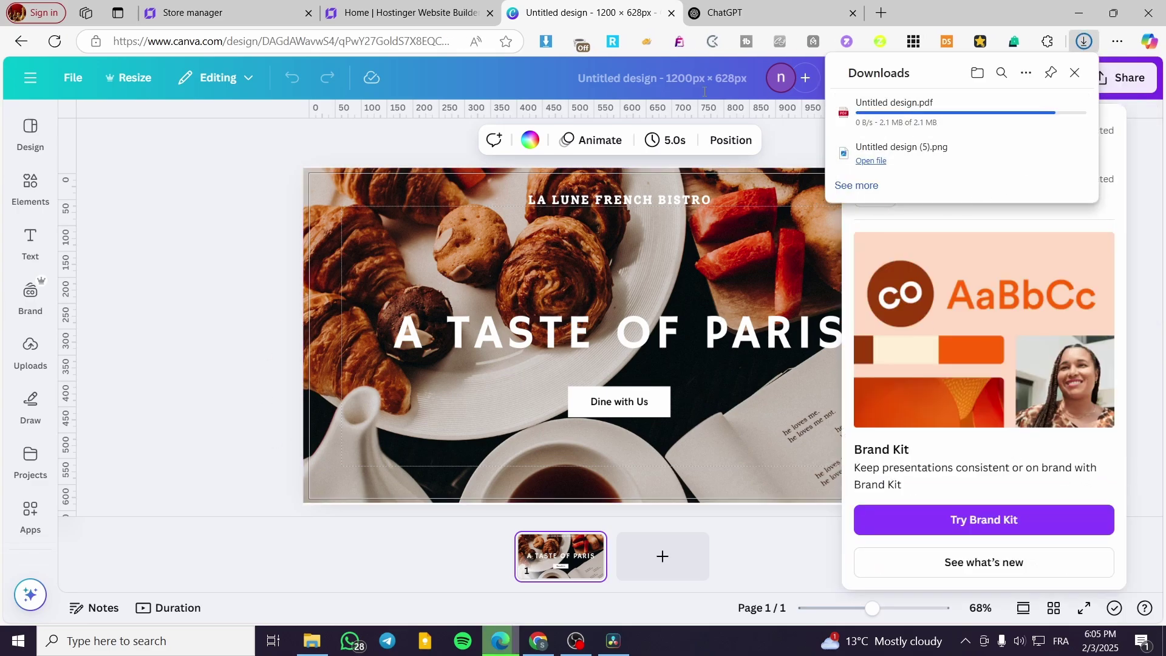
# Upload the banner image to the Ebook product in the Store manager tab.
pyautogui.click(230, 8)
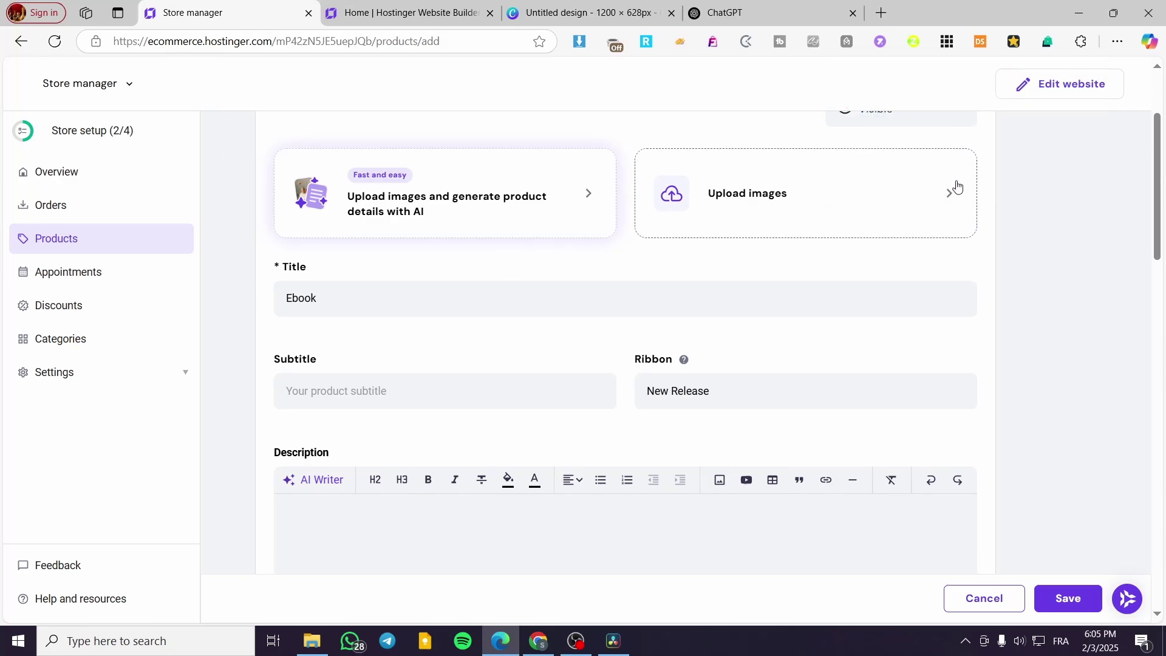
pyautogui.click(706, 220)
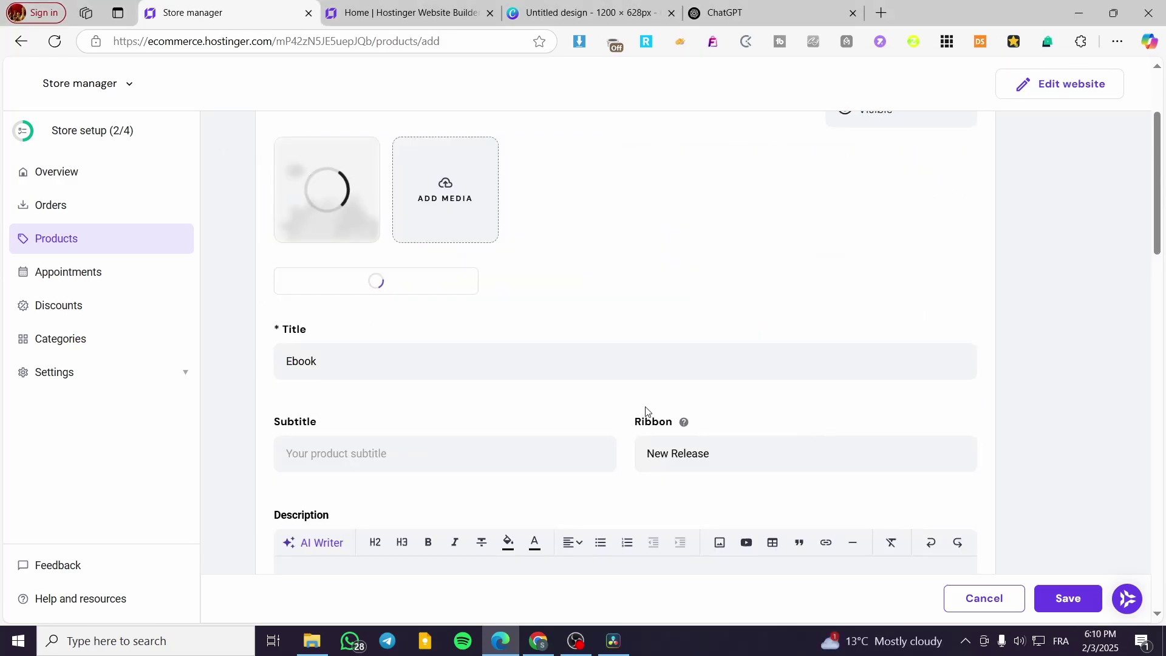
pyautogui.scroll(3, 388, 364)
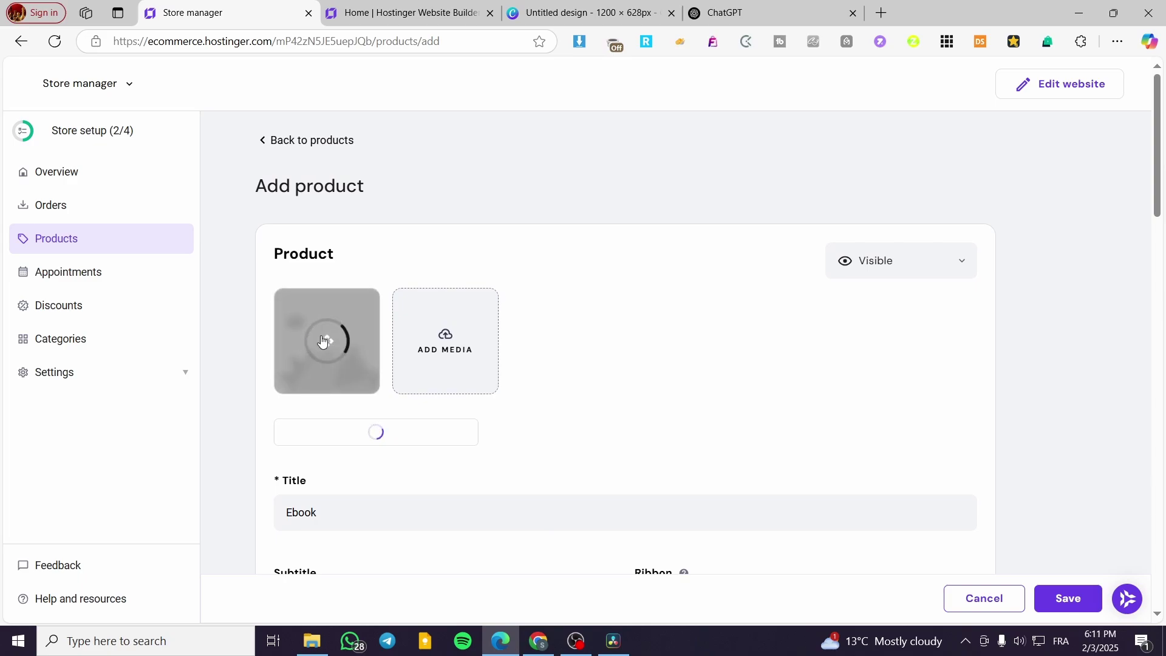
pyautogui.scroll(-1, 571, 393)
pyautogui.scroll(-5, 498, 371)
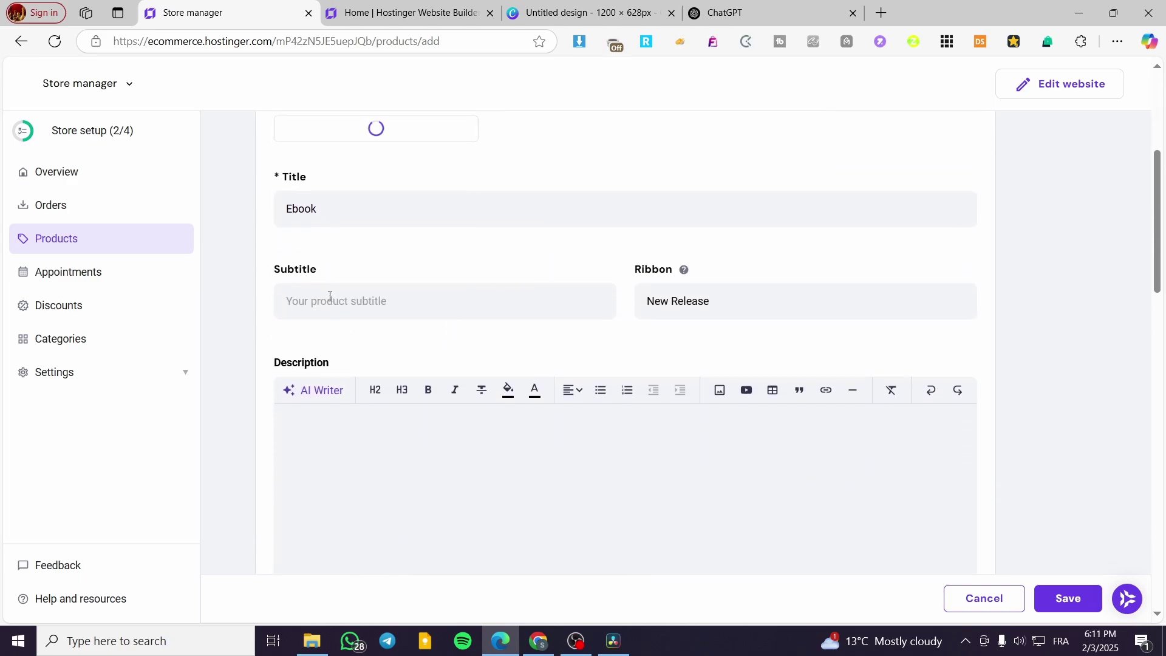
# Copy 'Ebook' from the title into Subtitle and complete it as 'Ebook Of Paris Taste'.
pyautogui.moveTo(331, 201); pyautogui.dragTo(263, 208)
pyautogui.hotkey('ctrl', 'c')
pyautogui.click(393, 294)
pyautogui.hotkey('ctrl', 'v')
pyautogui.scroll(3, 395, 294)
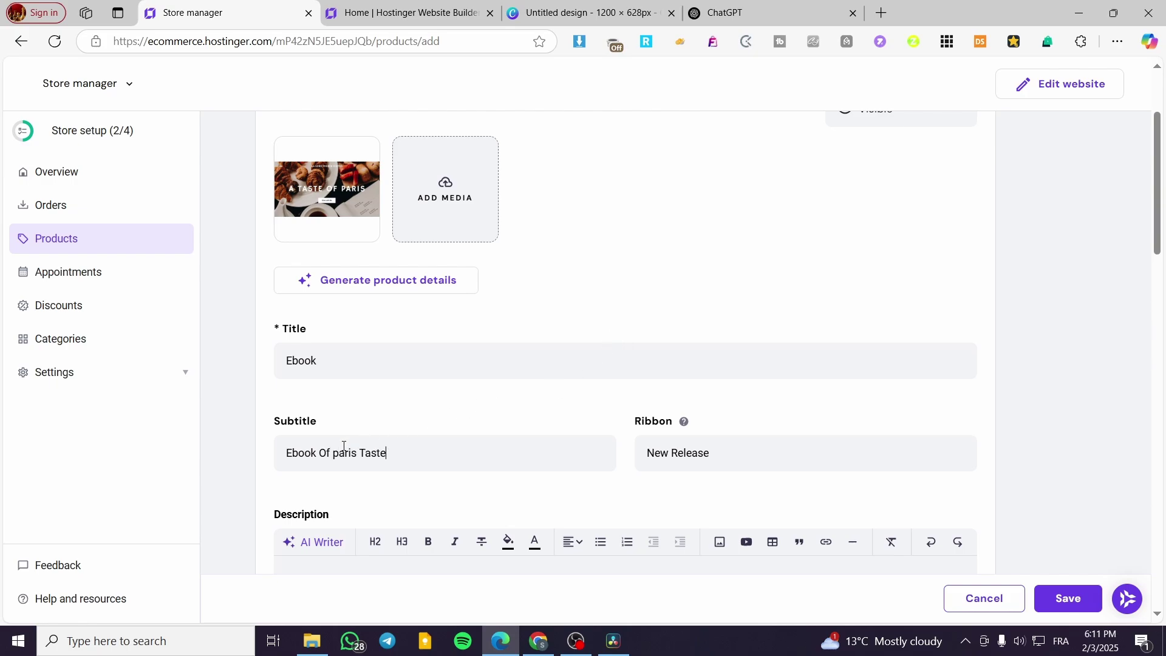
pyautogui.moveTo(334, 452); pyautogui.dragTo(339, 453)
pyautogui.write('P')
pyautogui.scroll(-2, 596, 373)
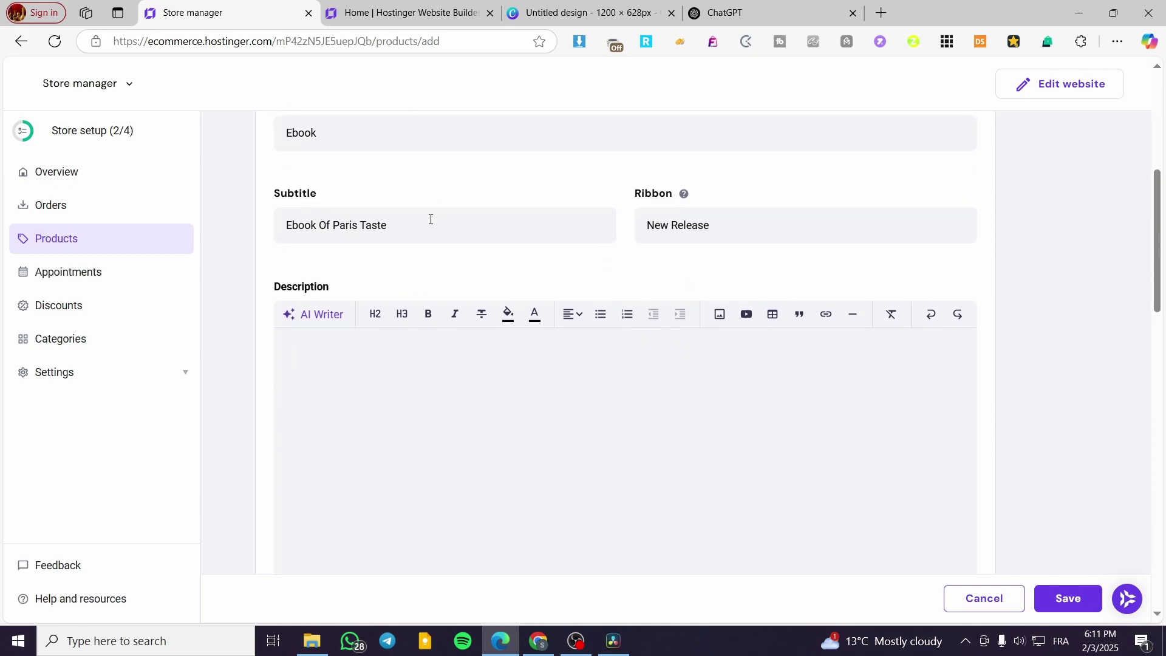
# Paste the subtitle 'Ebook Of Paris Taste' into the Description editor.
pyautogui.moveTo(430, 219); pyautogui.dragTo(290, 225)
pyautogui.click(408, 411)
pyautogui.hotkey('ctrl', 'v')
pyautogui.scroll(-5, 435, 377)
pyautogui.scroll(4, 436, 378)
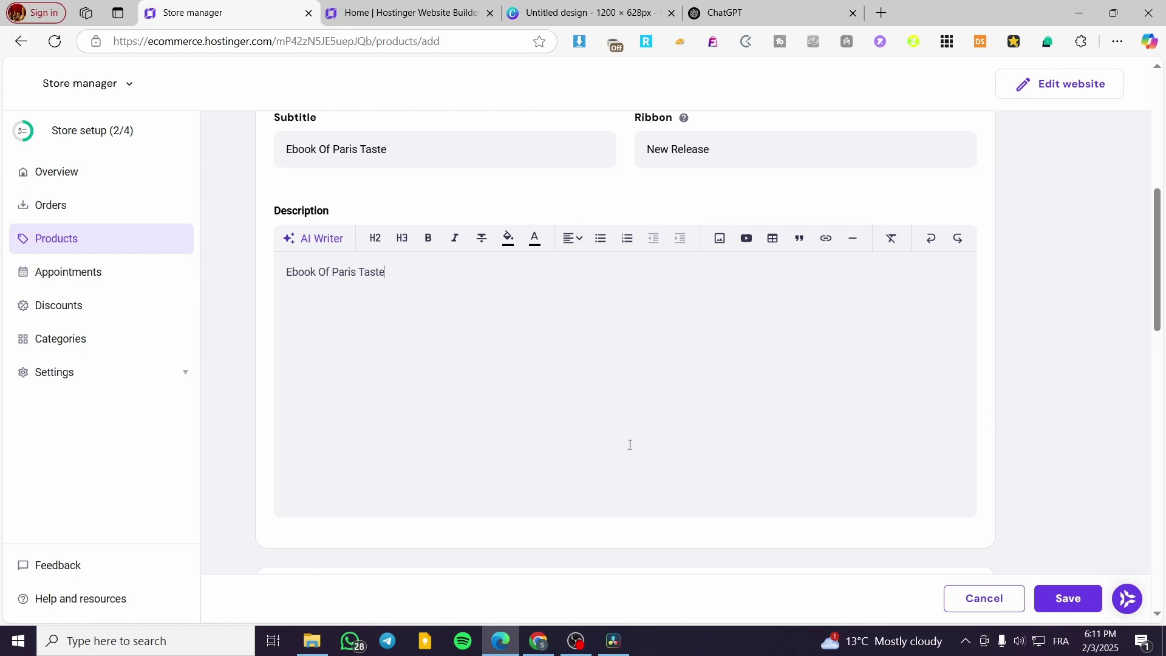
# Enter the Ebook's price and set its SKU to 654123987.
pyautogui.scroll(-5, 534, 419)
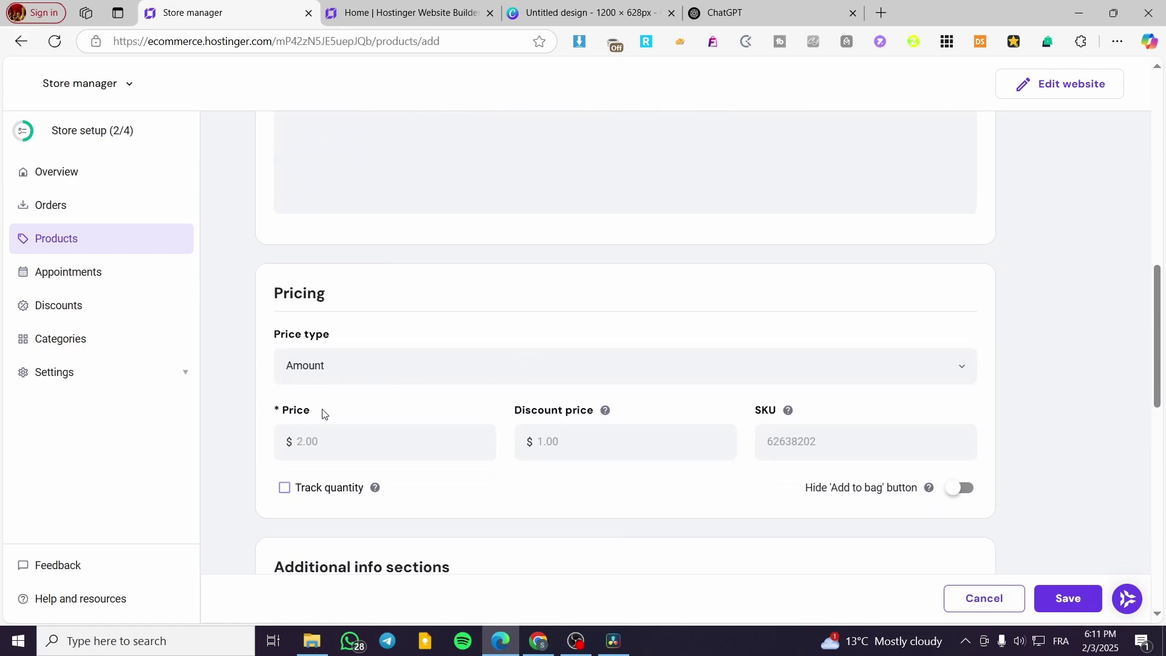
pyautogui.click(345, 442)
pyautogui.write('2')
pyautogui.write('2')
pyautogui.click(828, 436)
pyautogui.write('6')
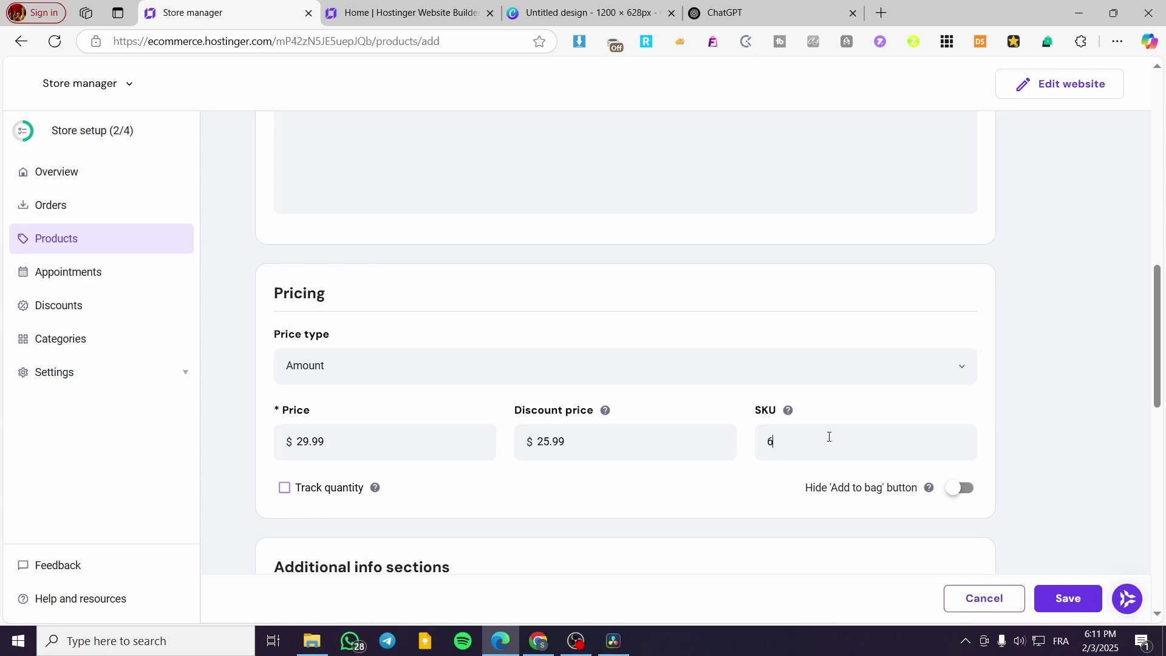
pyautogui.write('54123987')
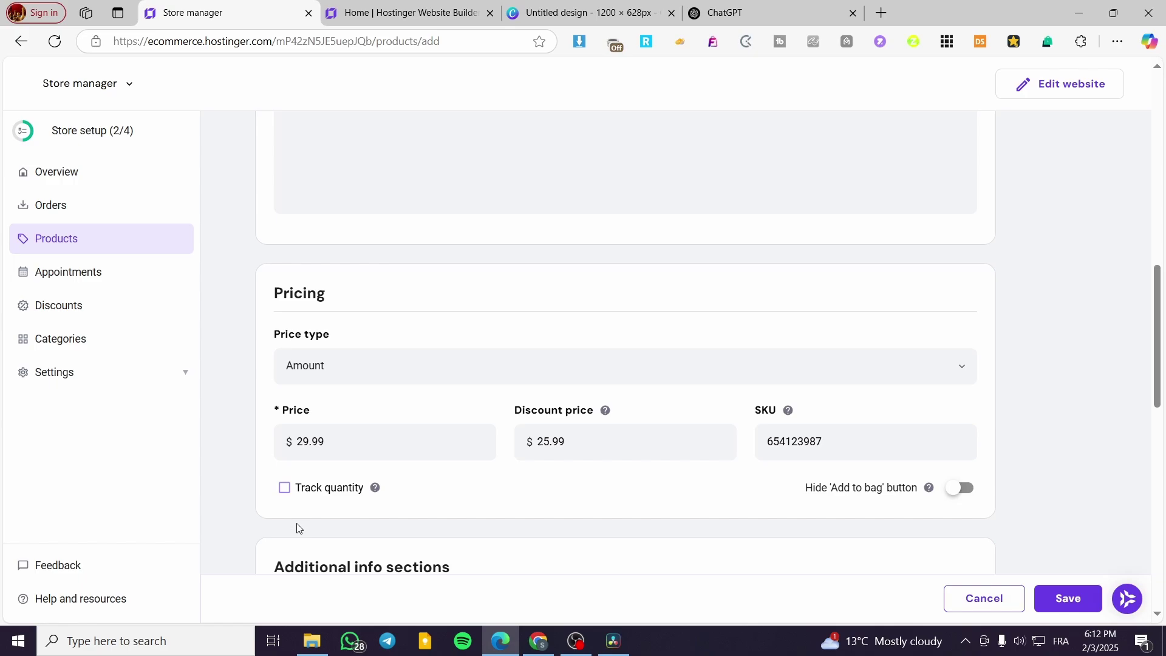
# Leave stock quantity tracking off and scroll down to the Digital product section.
pyautogui.click(305, 489)
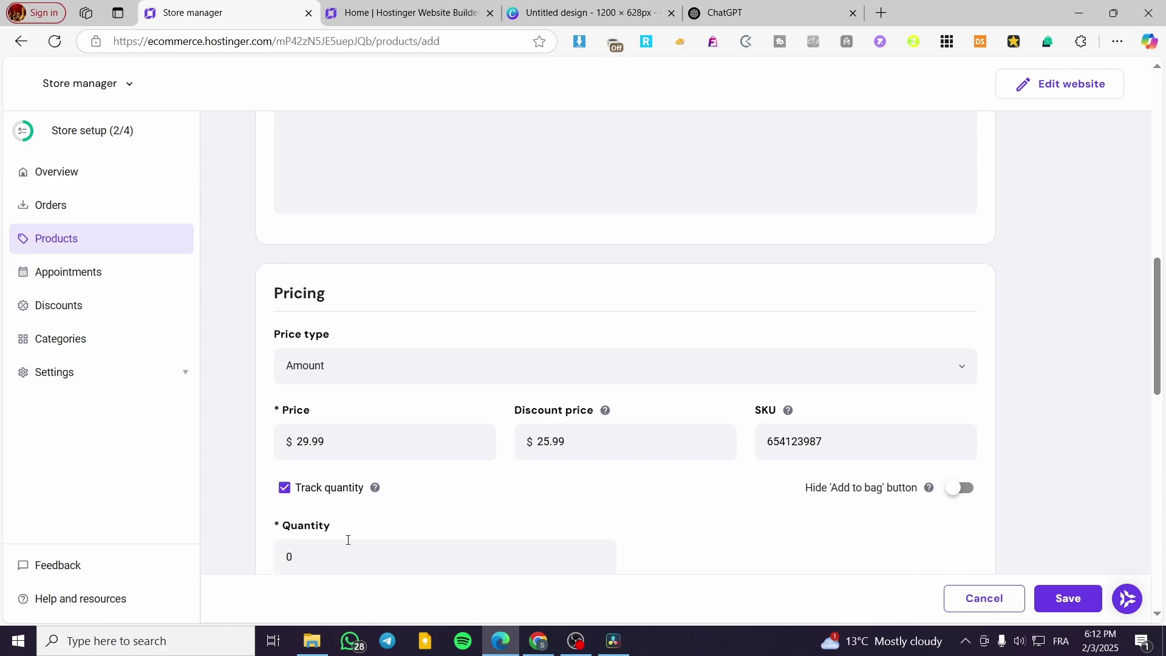
pyautogui.click(304, 490)
pyautogui.scroll(-2, 413, 434)
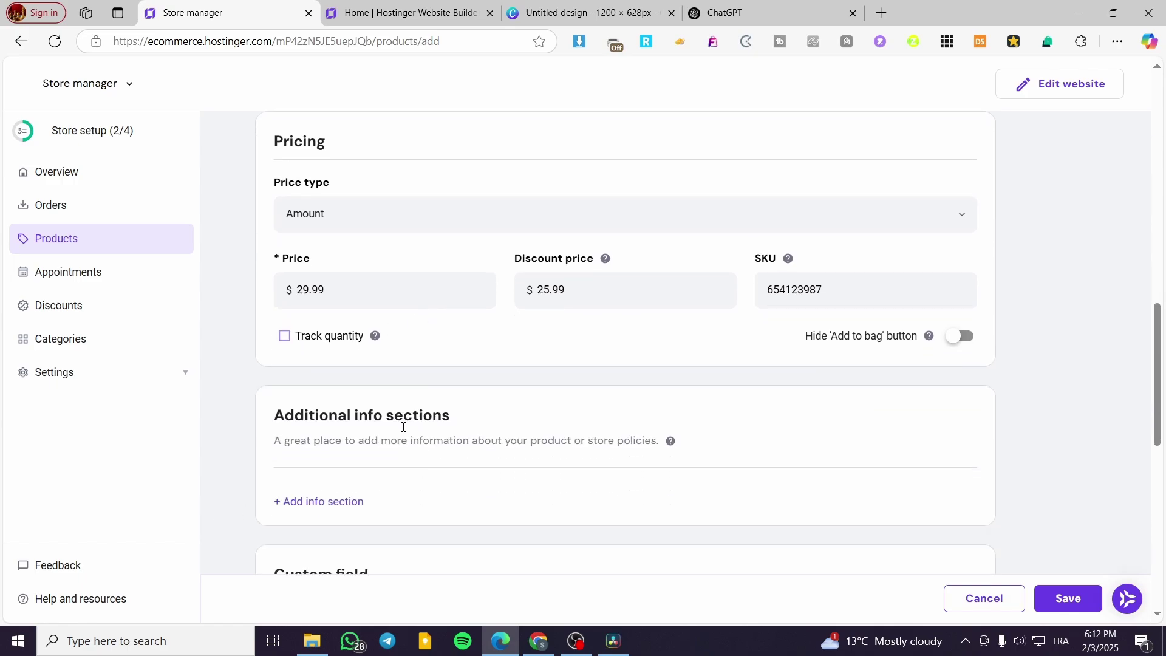
pyautogui.scroll(-3, 492, 354)
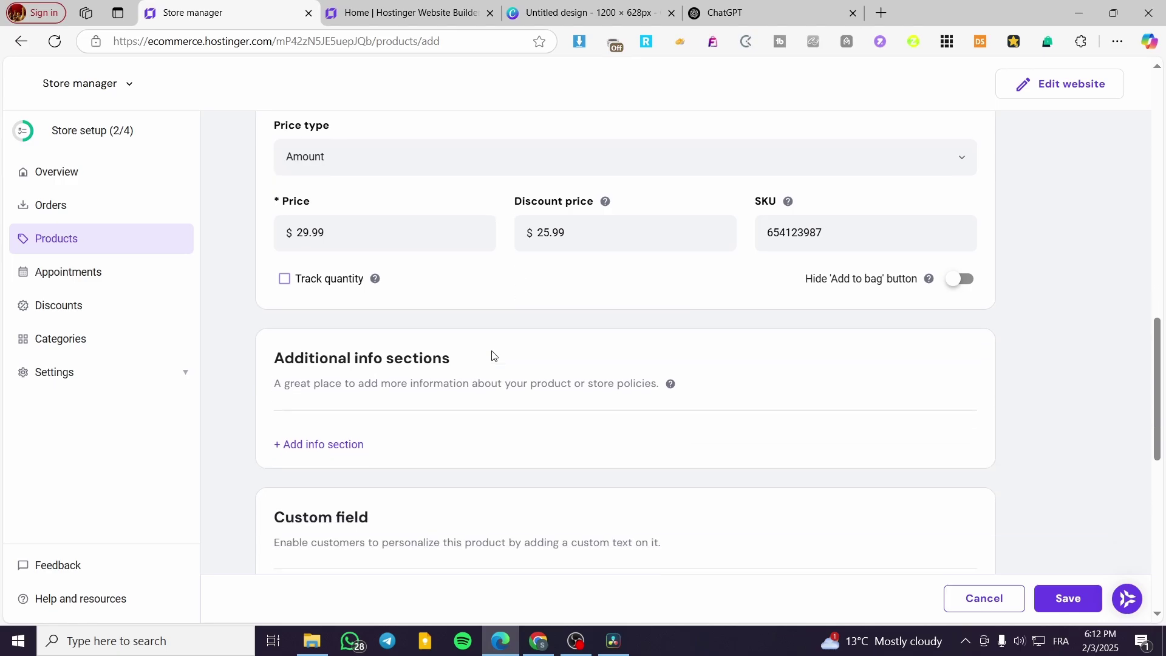
pyautogui.scroll(-2, 425, 322)
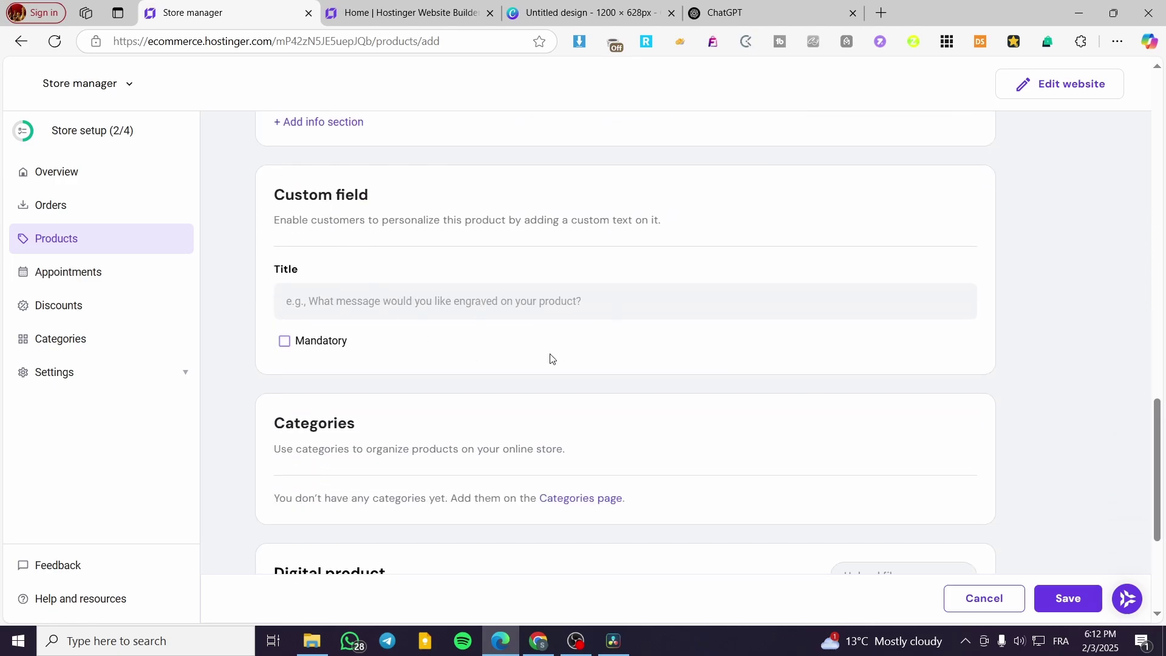
pyautogui.scroll(-3, 550, 358)
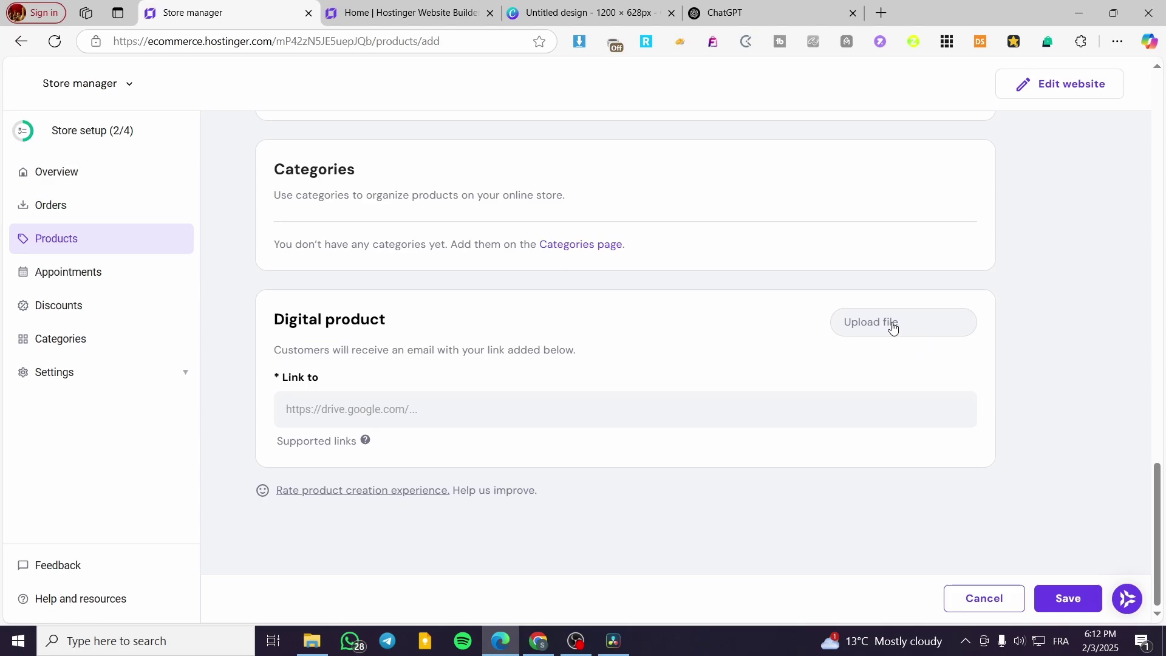
# Upload 'Untitled design.pdf' from Edge's Downloads as the product's digital file.
pyautogui.click(892, 327)
pyautogui.click(1123, 43)
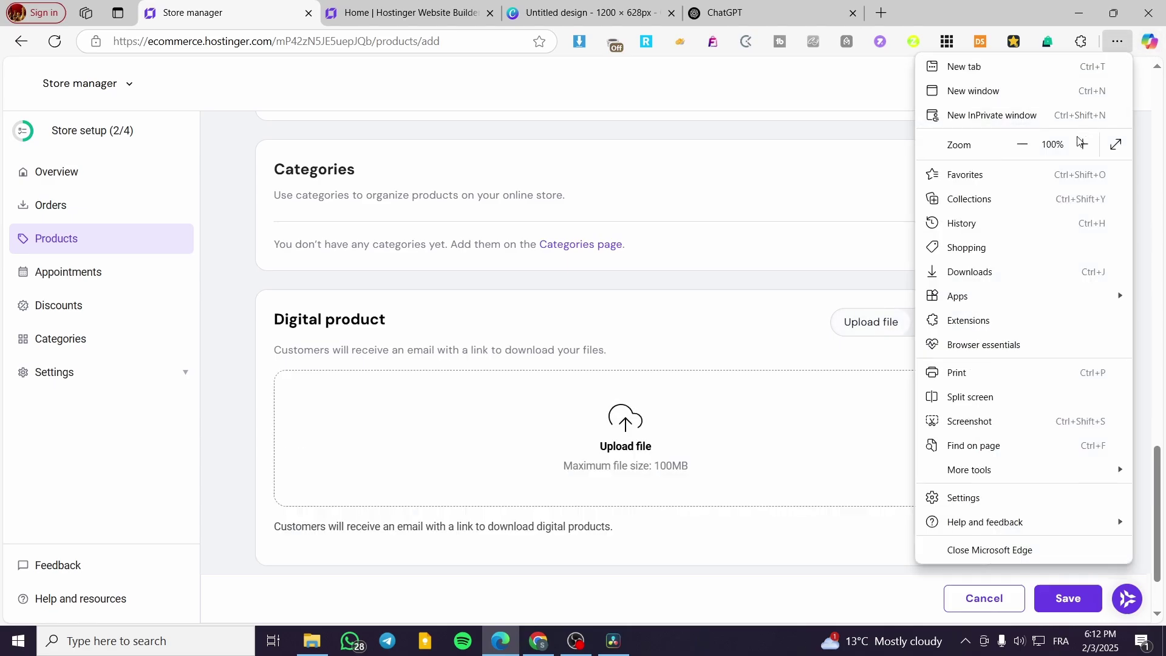
pyautogui.click(1026, 273)
pyautogui.moveTo(905, 109); pyautogui.dragTo(610, 450)
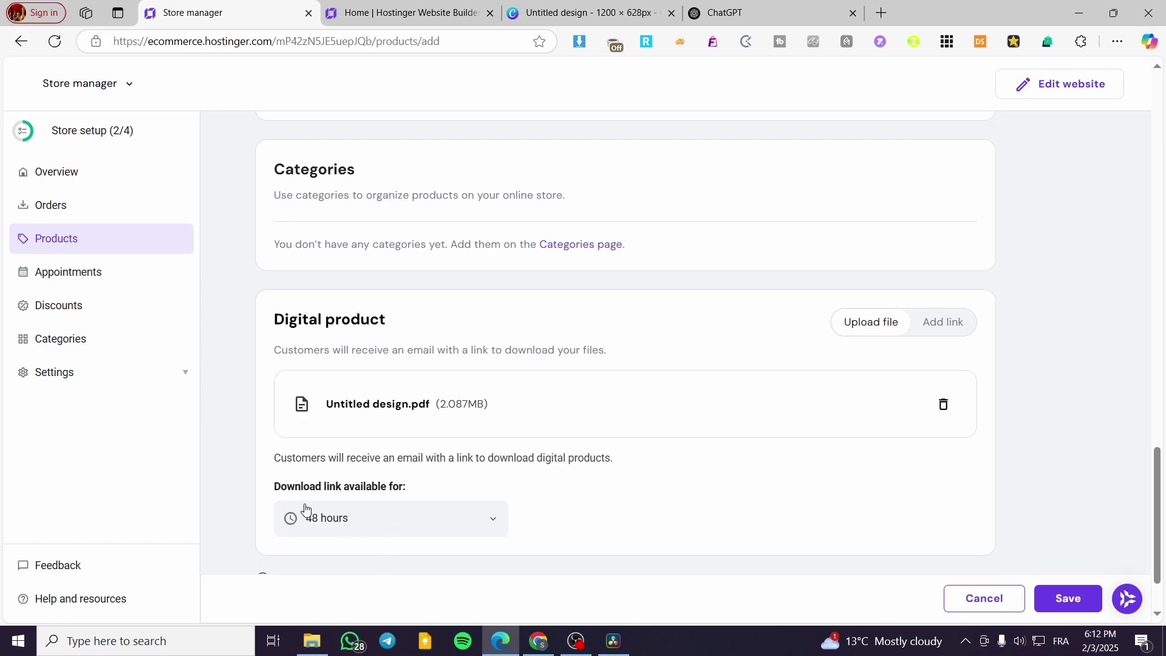
# Set the download link to stay available for 48 hours.
pyautogui.click(456, 520)
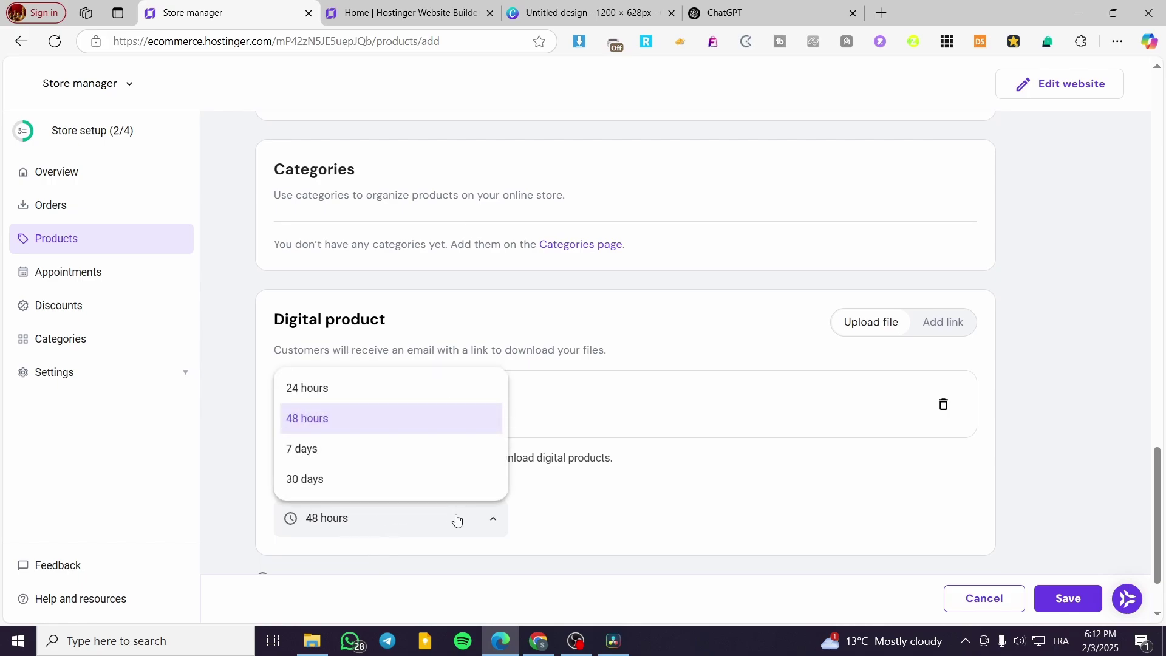
pyautogui.click(429, 388)
pyautogui.scroll(-3, 354, 489)
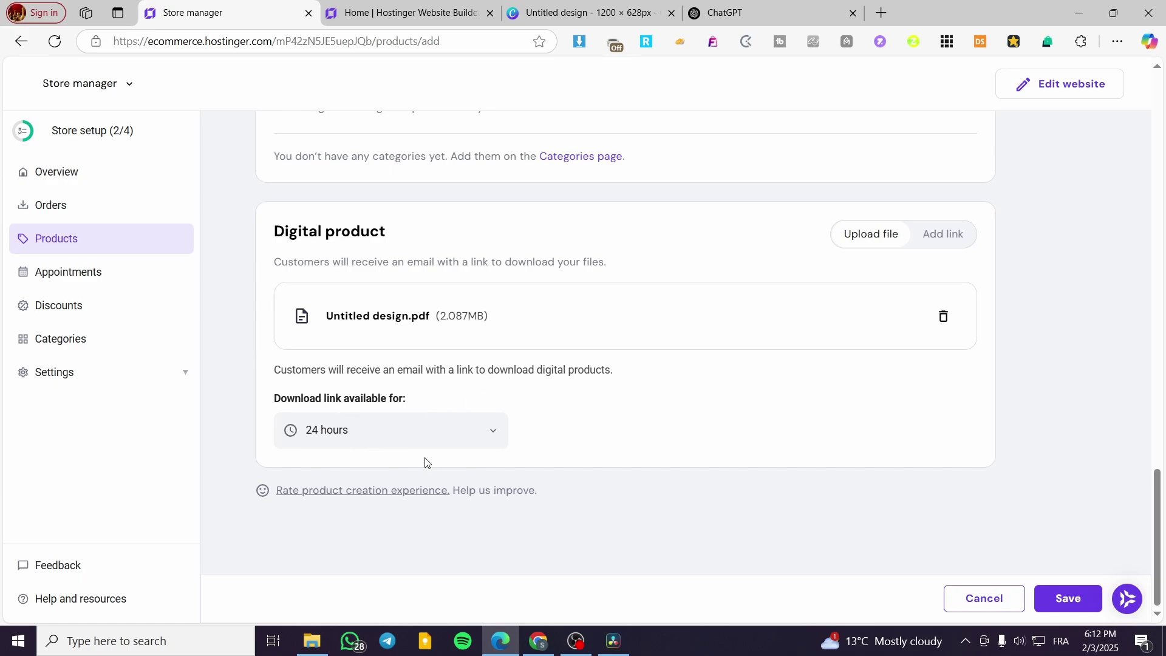
pyautogui.click(391, 429)
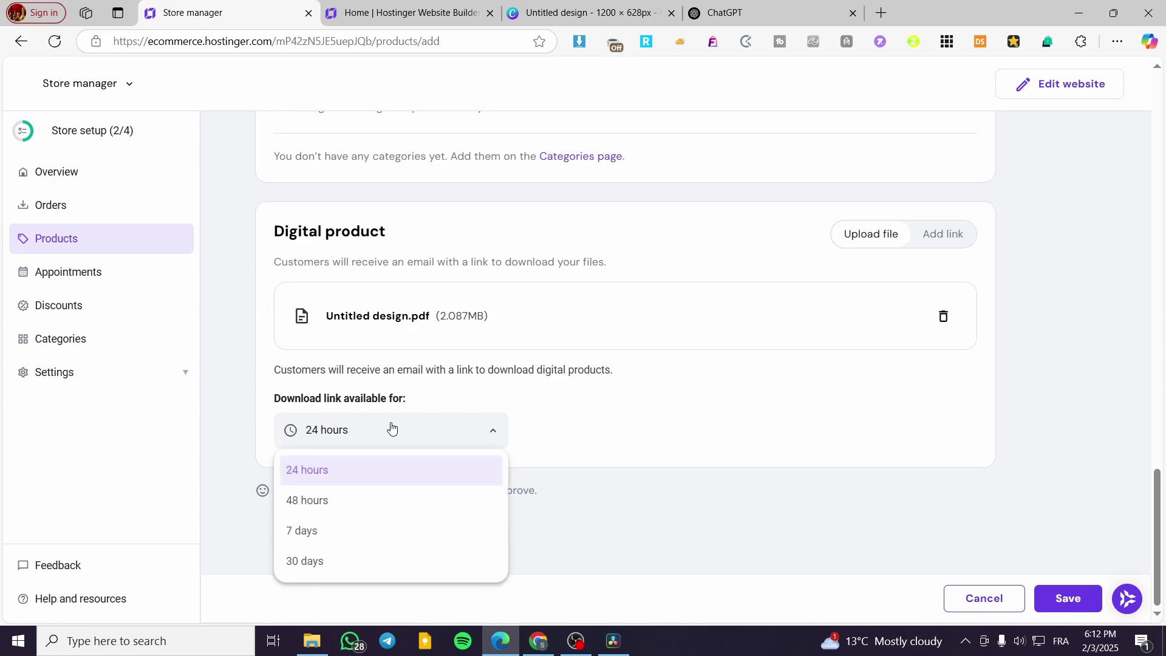
pyautogui.click(374, 501)
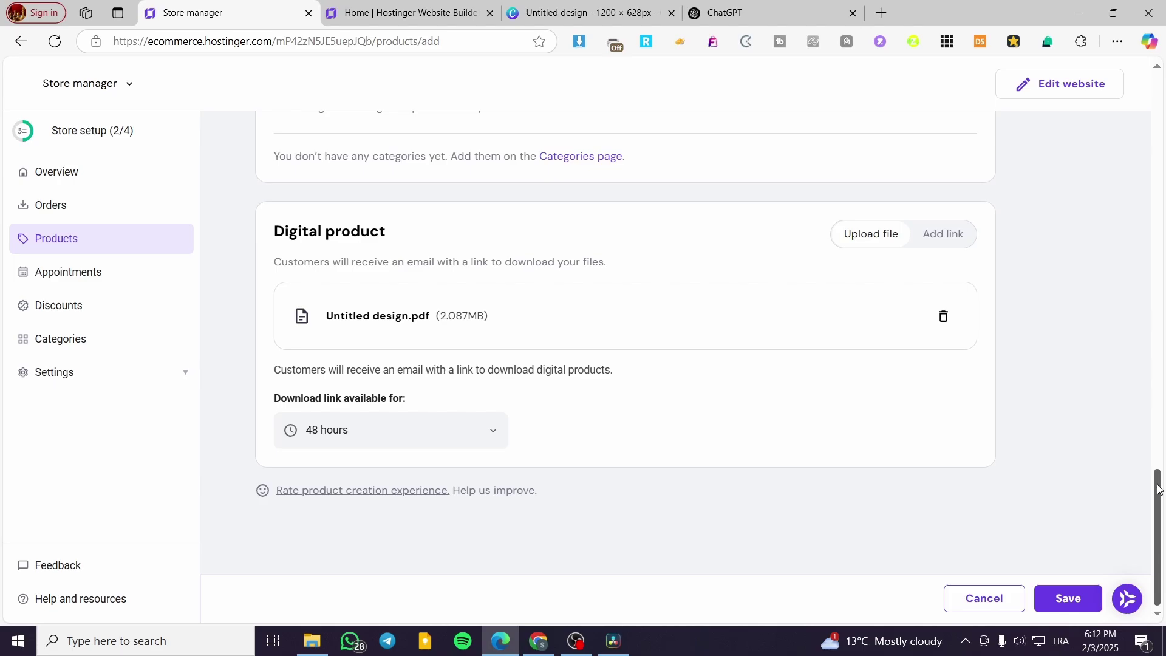
pyautogui.moveTo(1159, 489); pyautogui.dragTo(1160, 74)
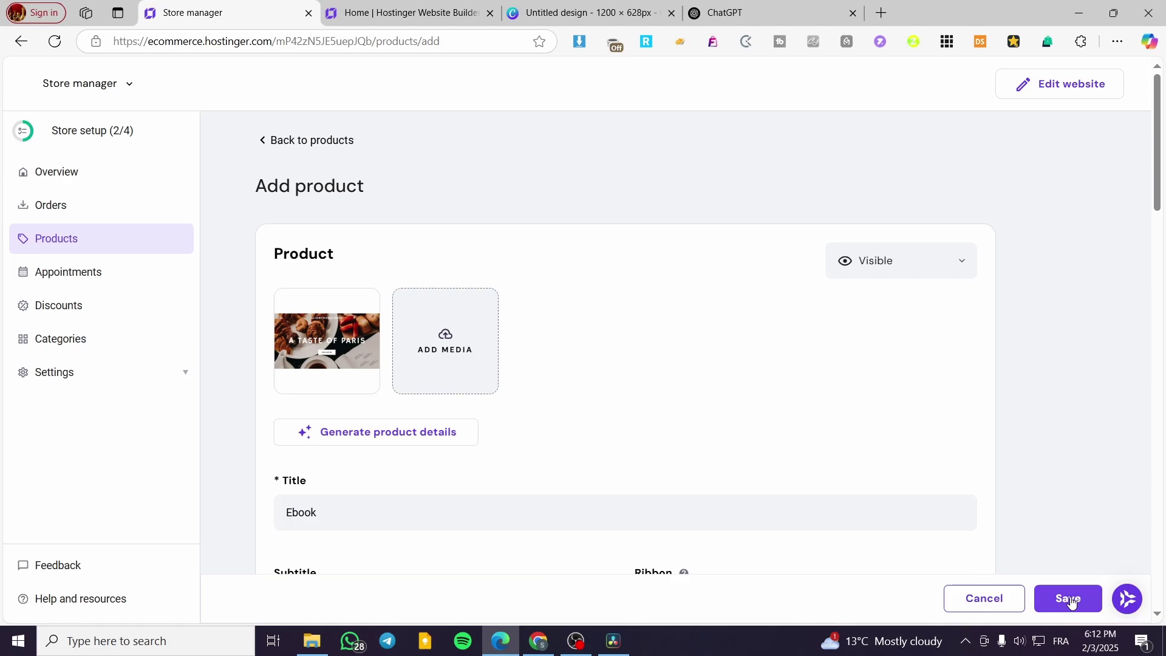
# Review the completed Ebook form, then go to the Home | Hostinger Website Builder tab.
pyautogui.scroll(-1, 742, 436)
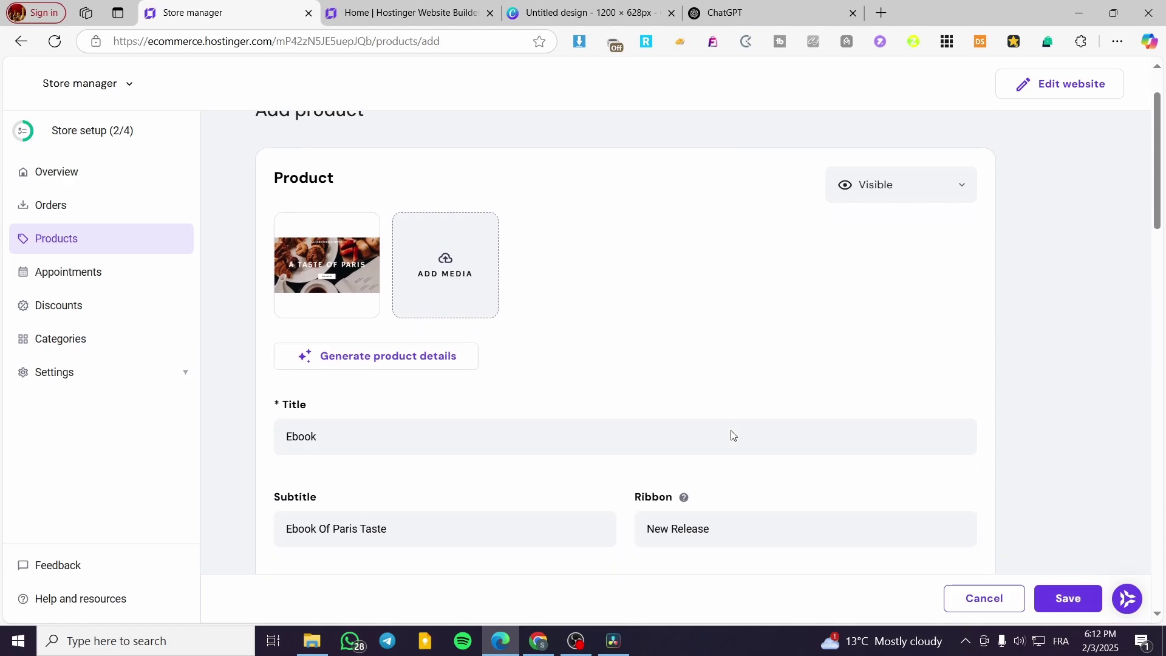
pyautogui.scroll(-15, 708, 421)
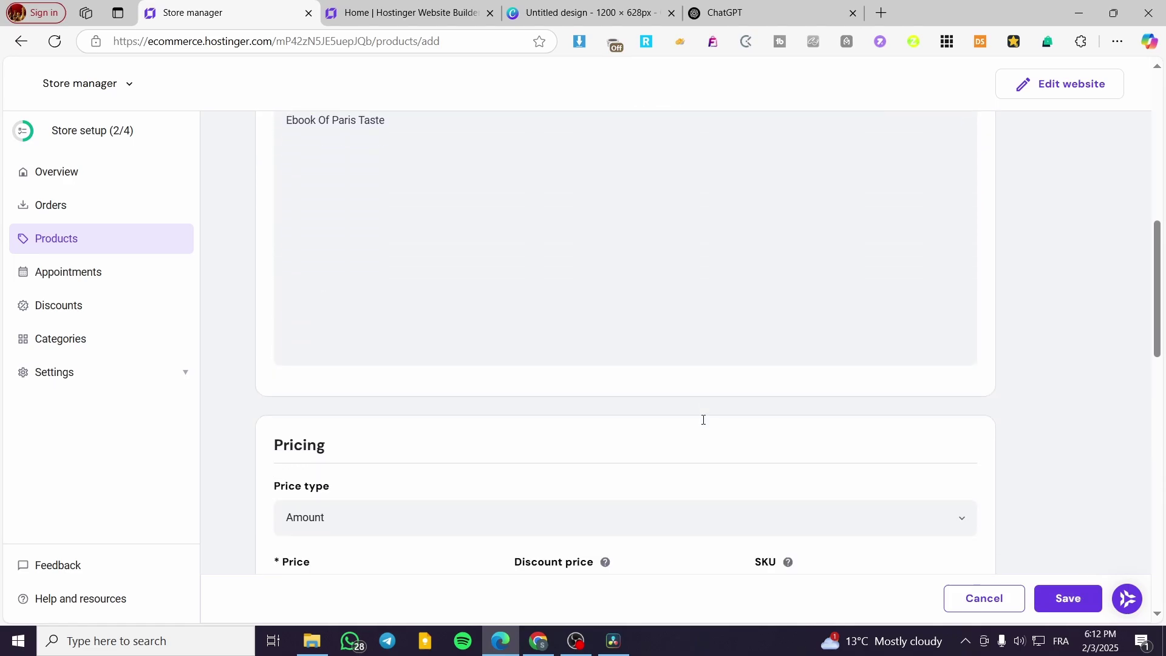
pyautogui.scroll(-6, 698, 418)
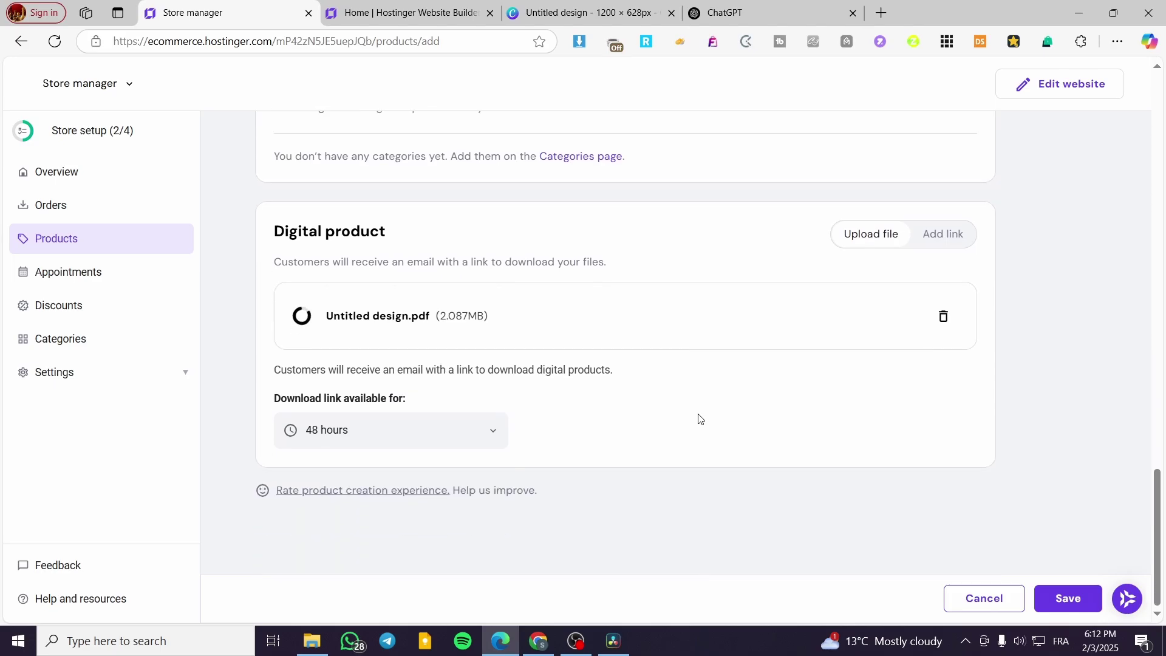
pyautogui.click(407, 13)
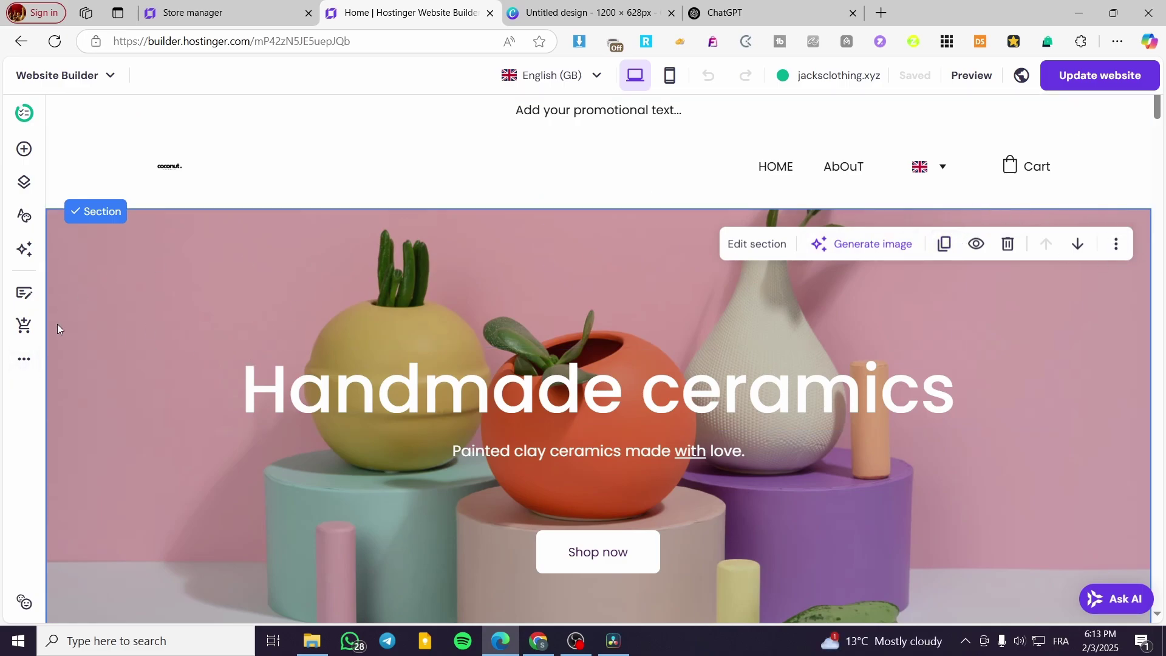
pyautogui.click(25, 328)
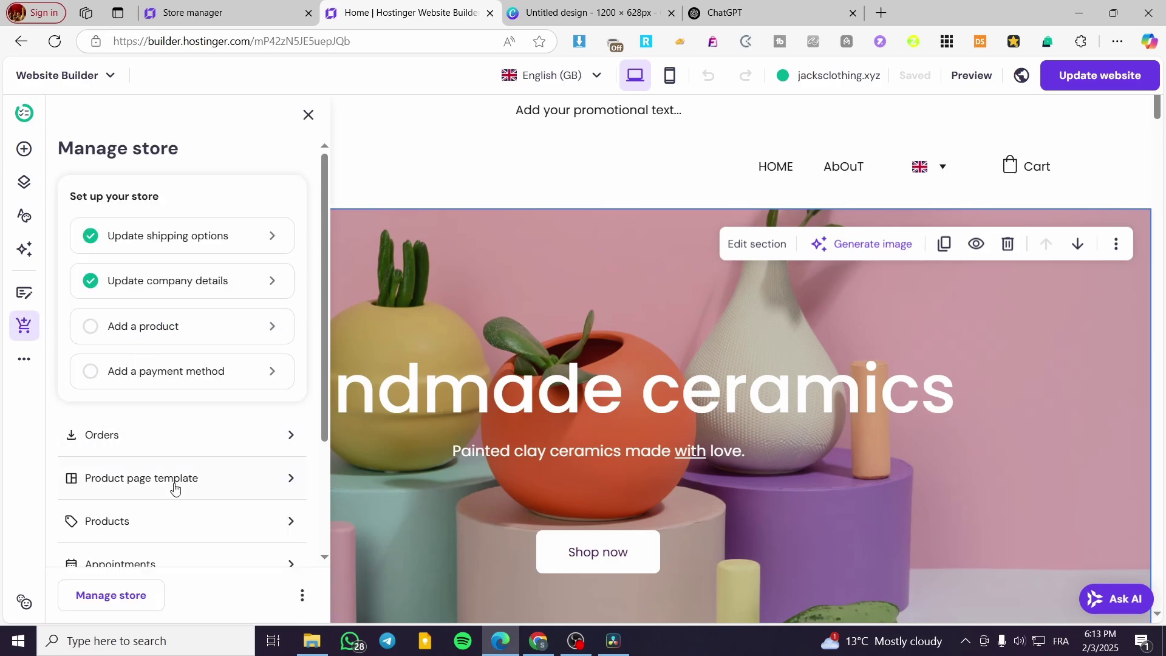
pyautogui.click(179, 522)
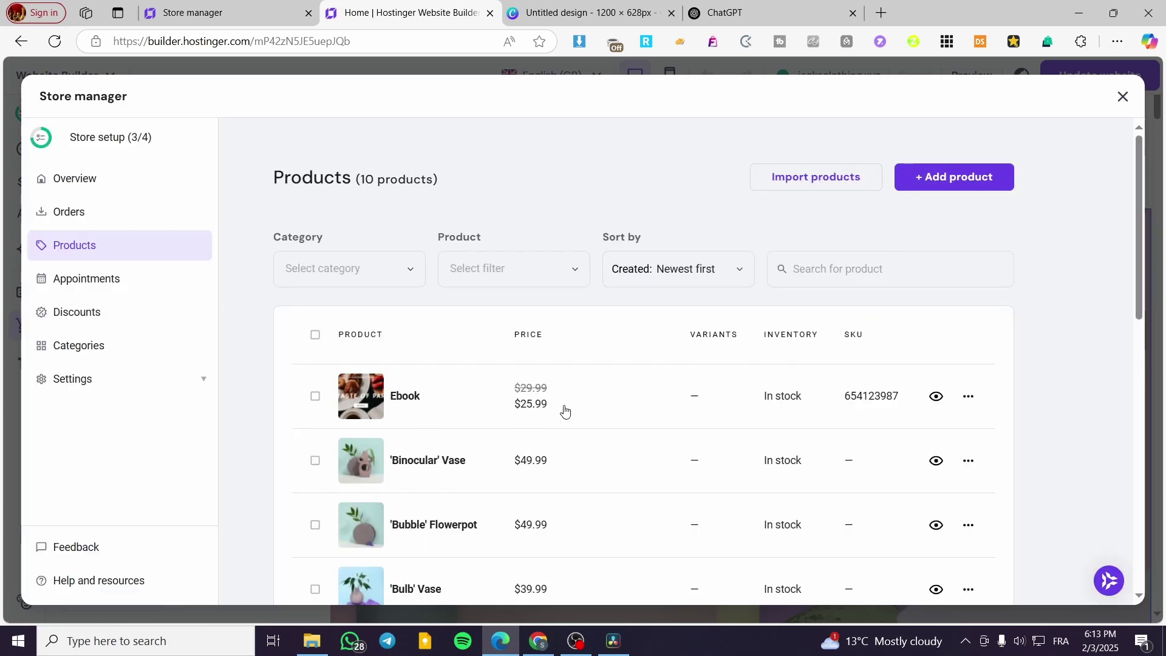
pyautogui.click(984, 182)
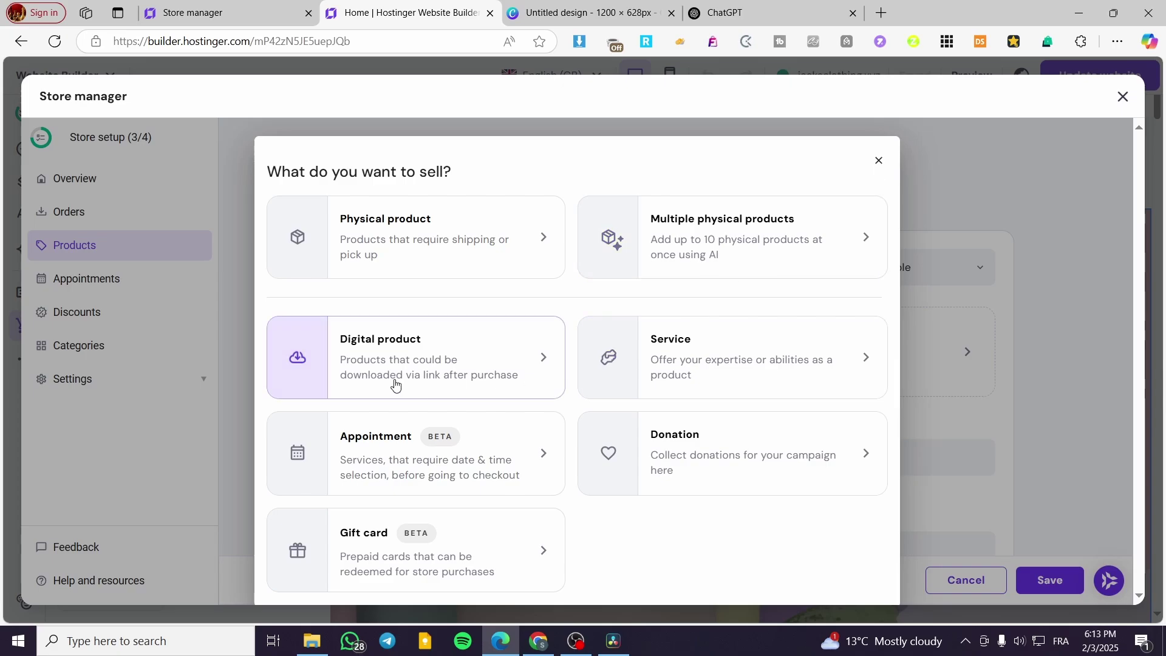
pyautogui.click(340, 380)
pyautogui.scroll(-15, 781, 400)
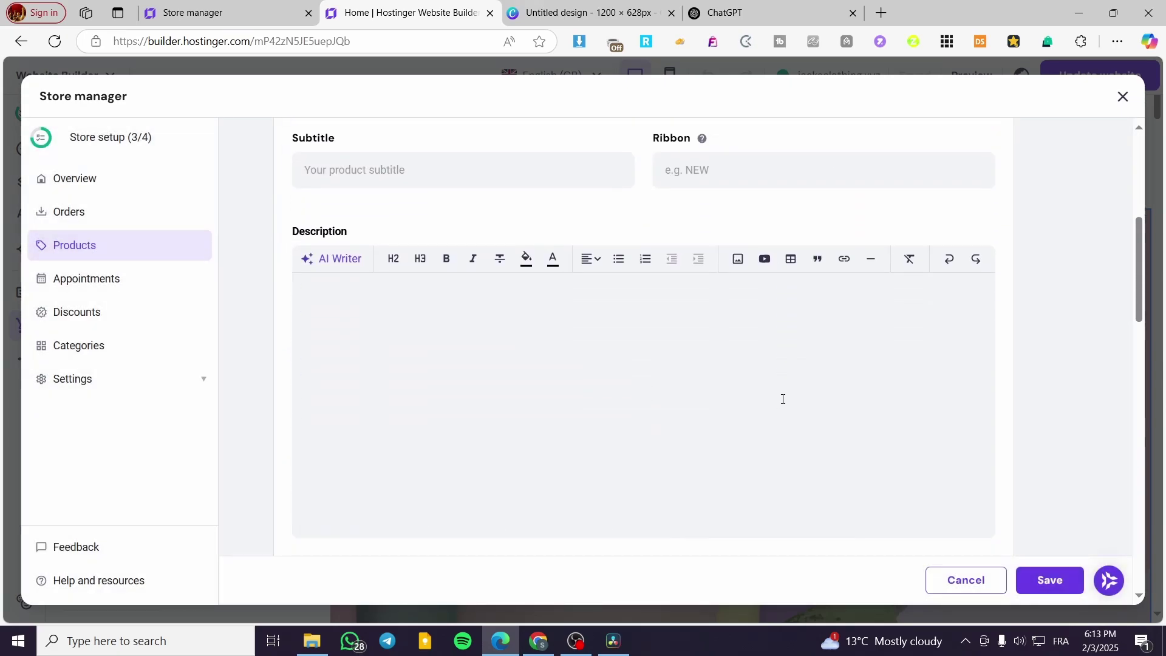
pyautogui.scroll(-8, 799, 409)
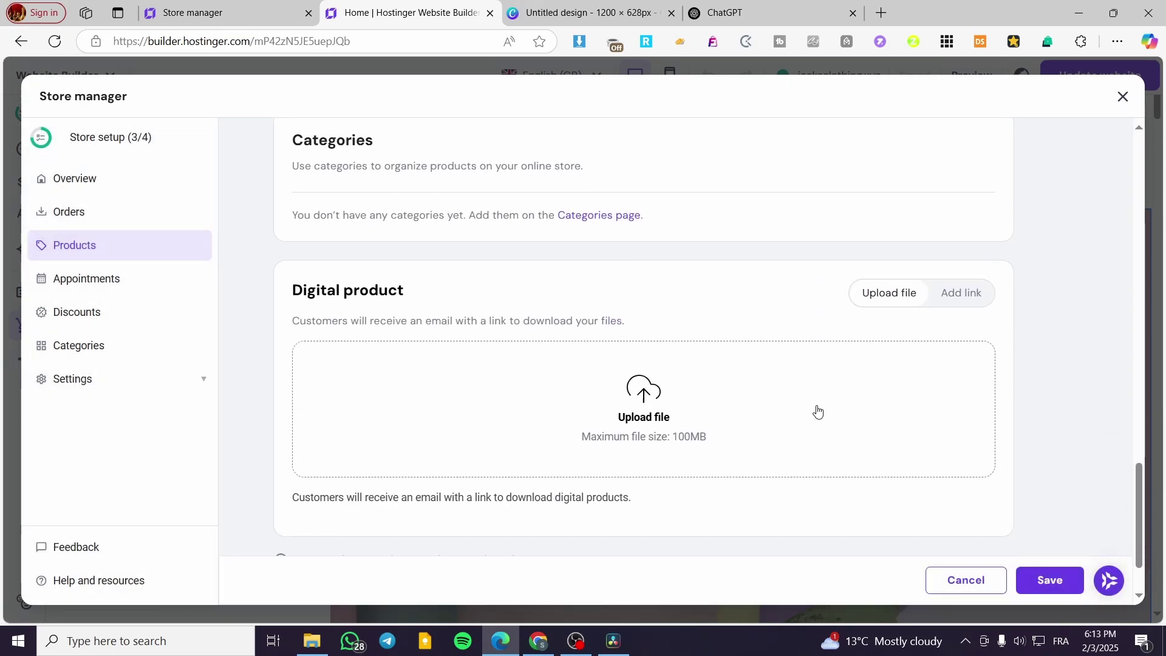
pyautogui.scroll(10, 856, 425)
pyautogui.scroll(15, 859, 411)
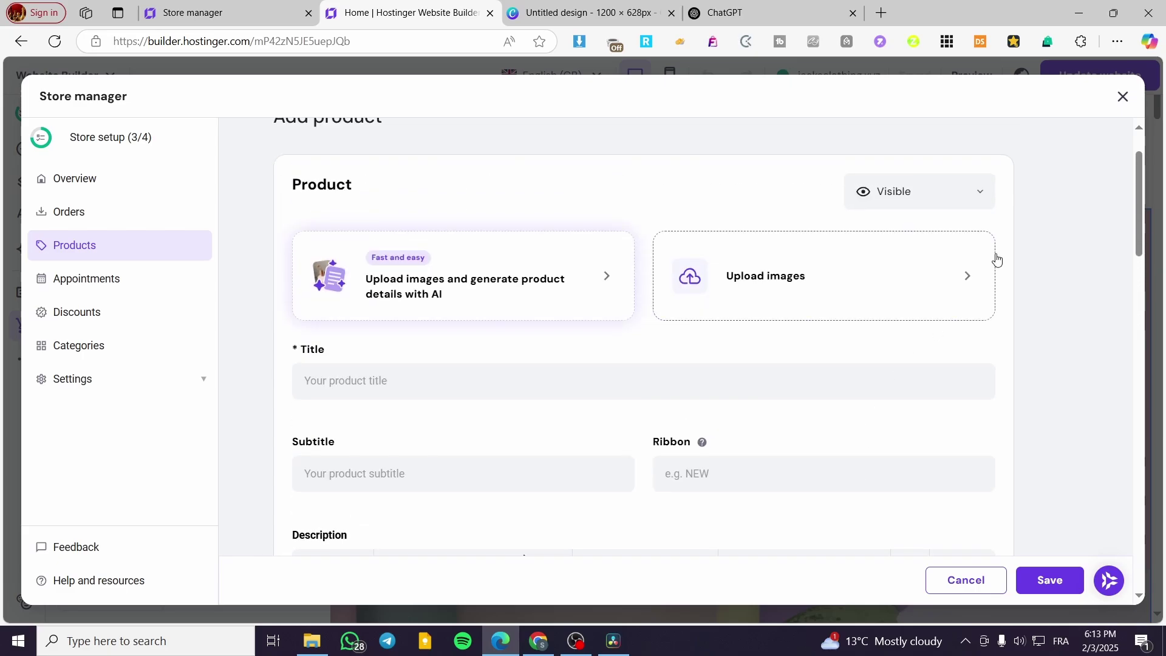
pyautogui.click(1122, 99)
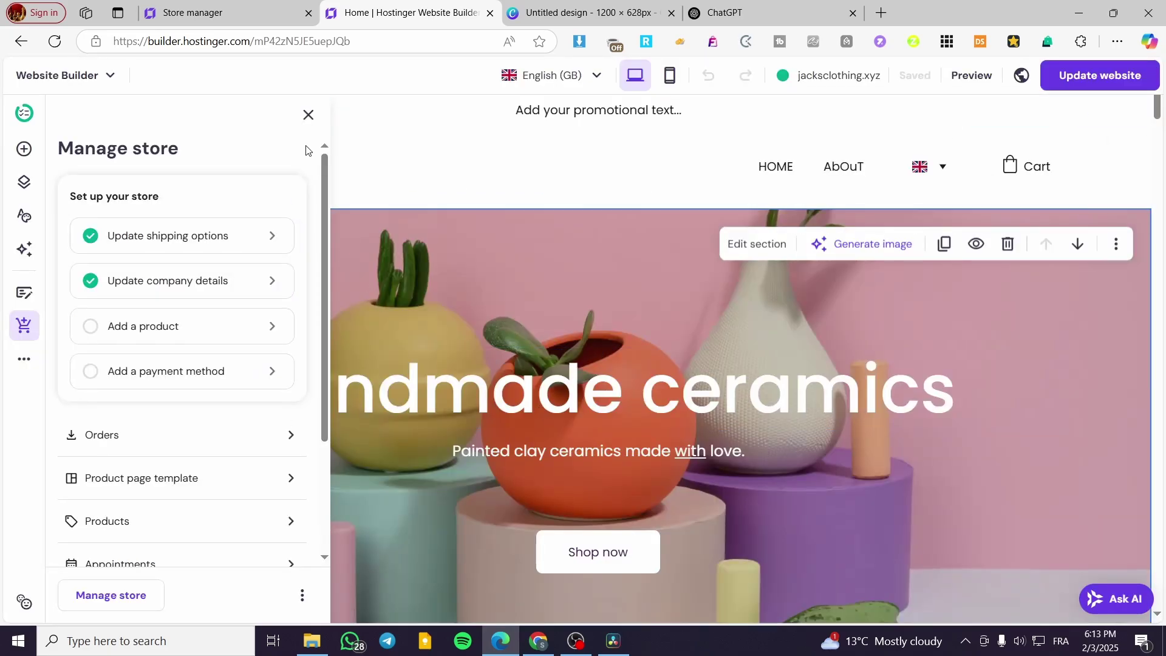
pyautogui.click(307, 113)
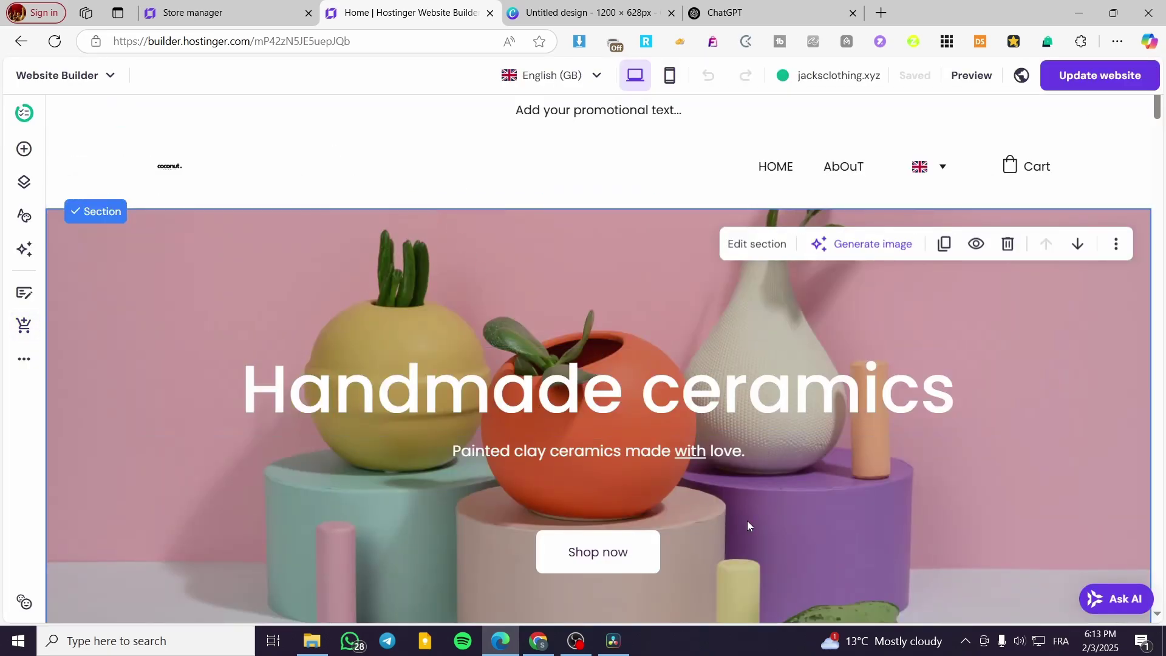